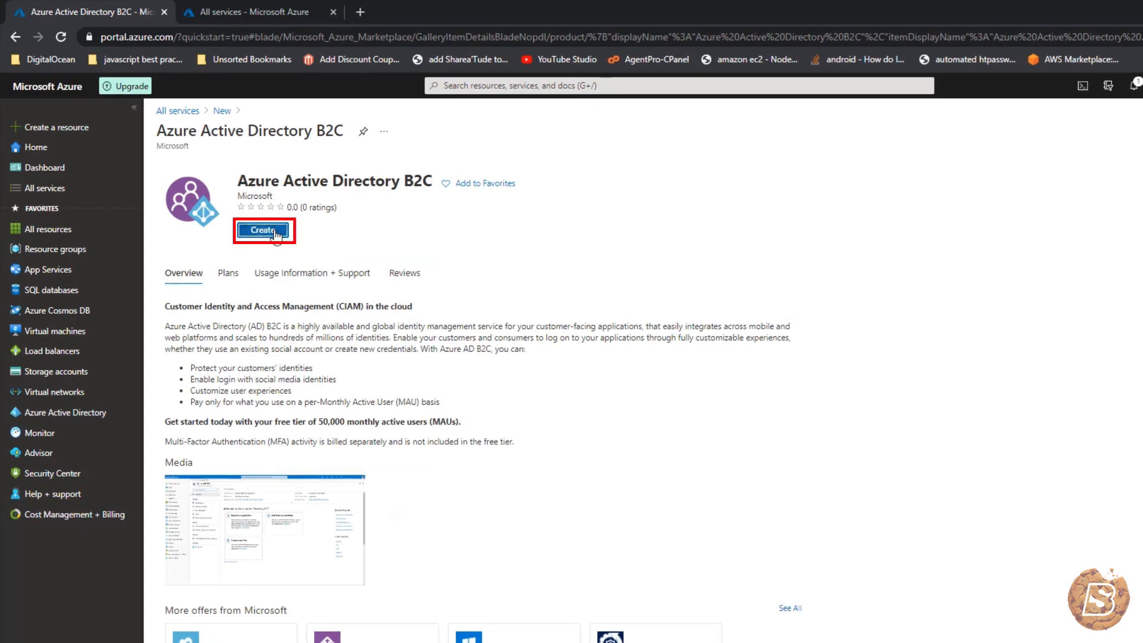
# - Fill in a new B2C tenant: organization serverless, domain serverlessjobs, United States, Free Trial, resource group diduapply
pyautogui.click(276, 236)
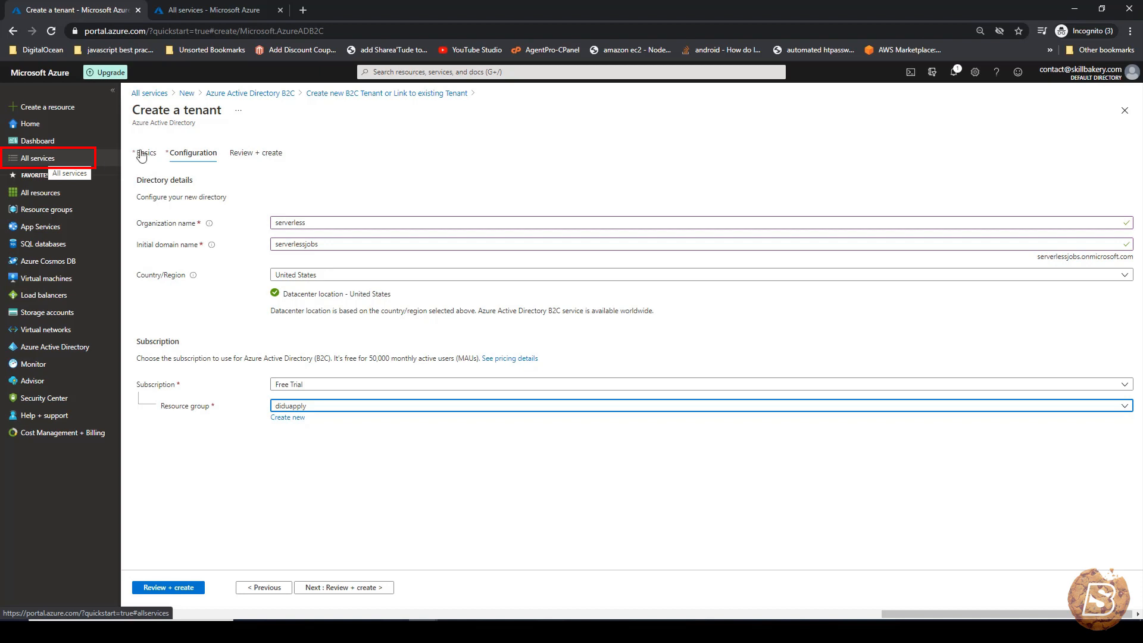
pyautogui.click(222, 17)
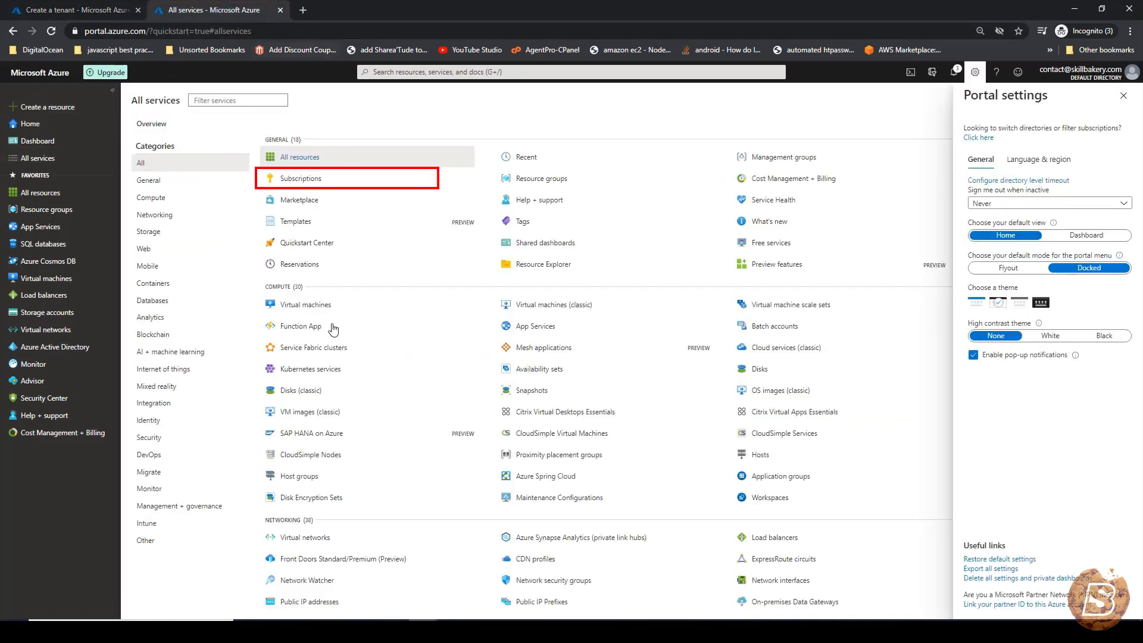
# - Register Microsoft.AzureActiveDirectory on the Free Trial subscription and filter the providers by 'Active'
pyautogui.click(296, 180)
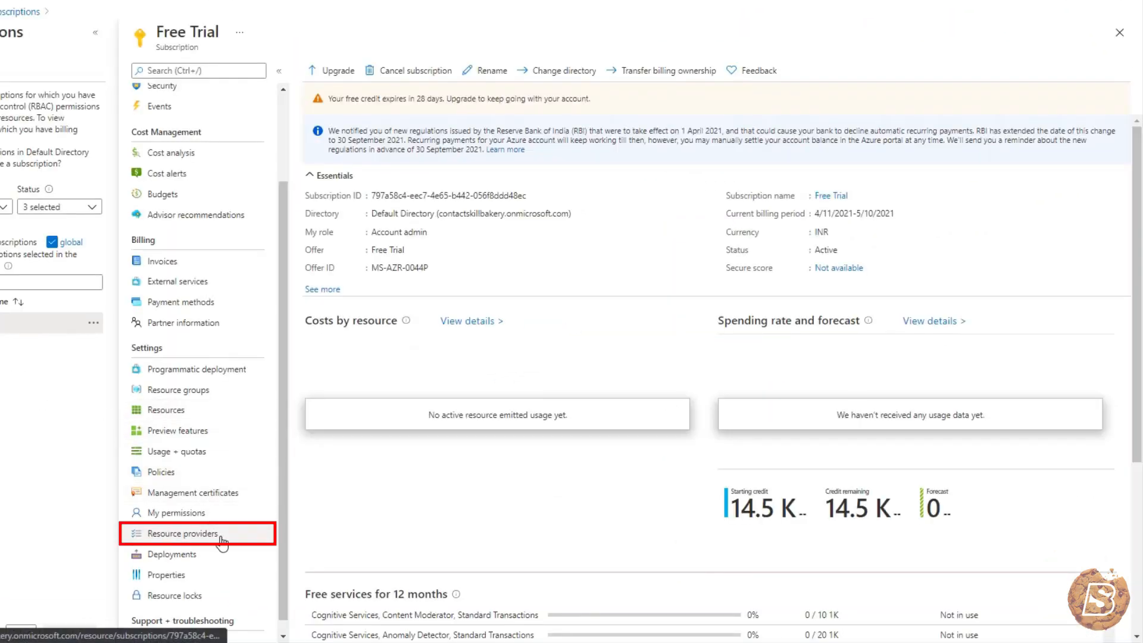
pyautogui.click(201, 536)
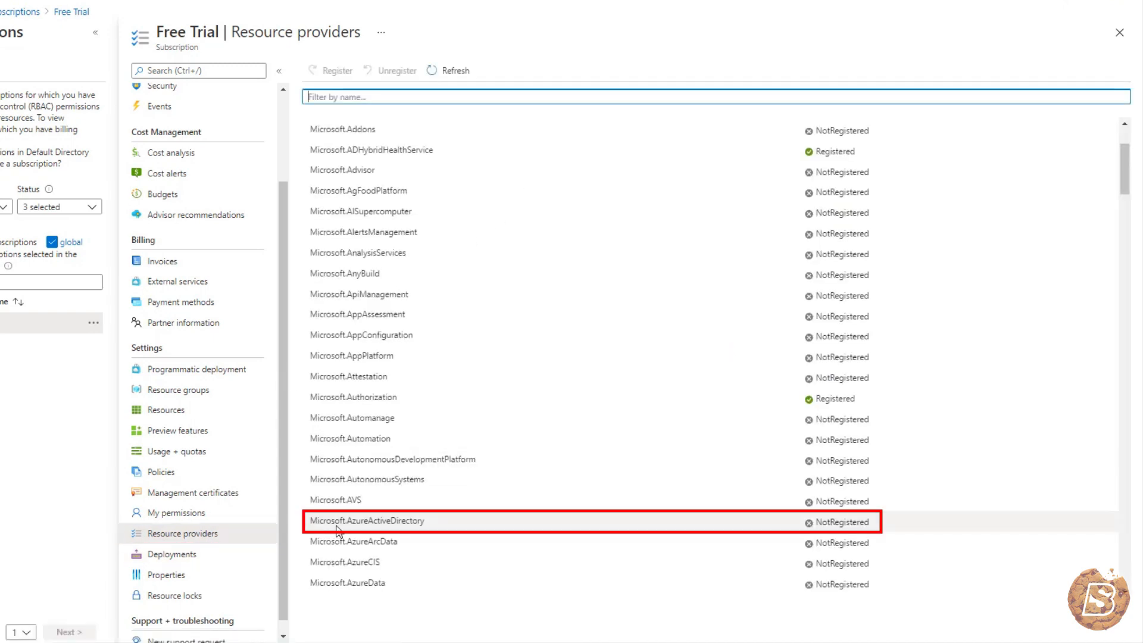
pyautogui.click(394, 522)
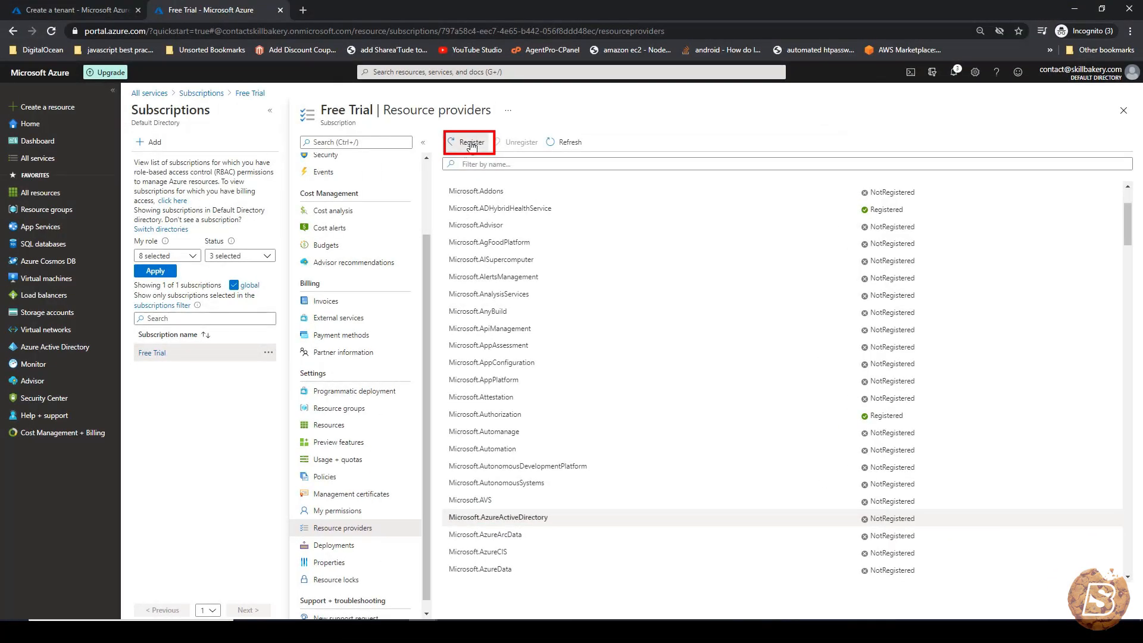
pyautogui.click(472, 146)
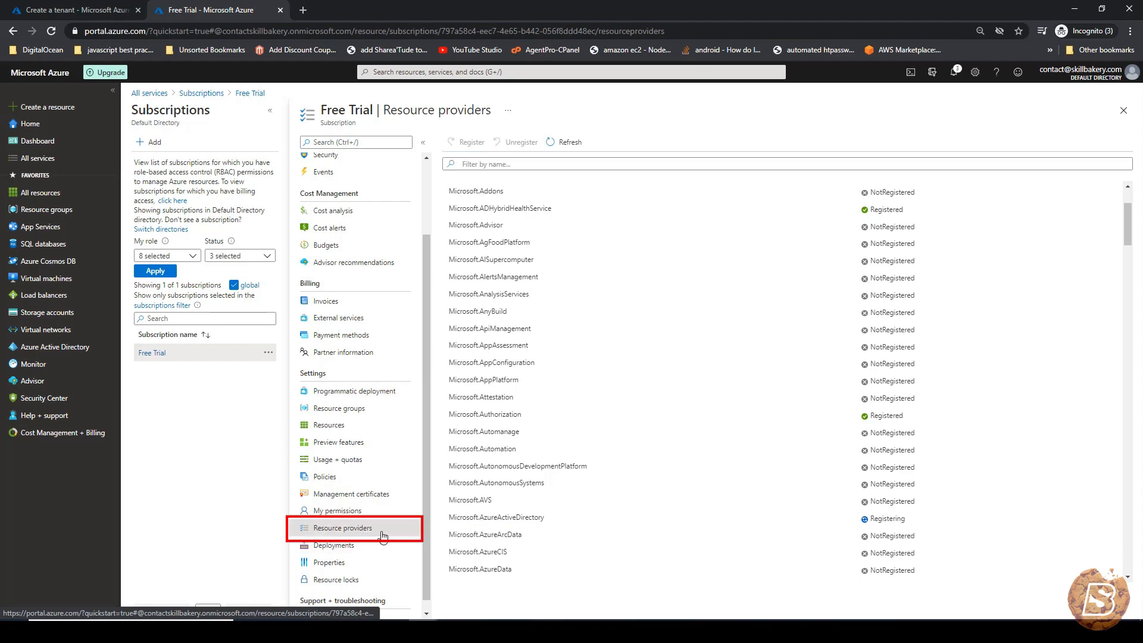
pyautogui.click(383, 536)
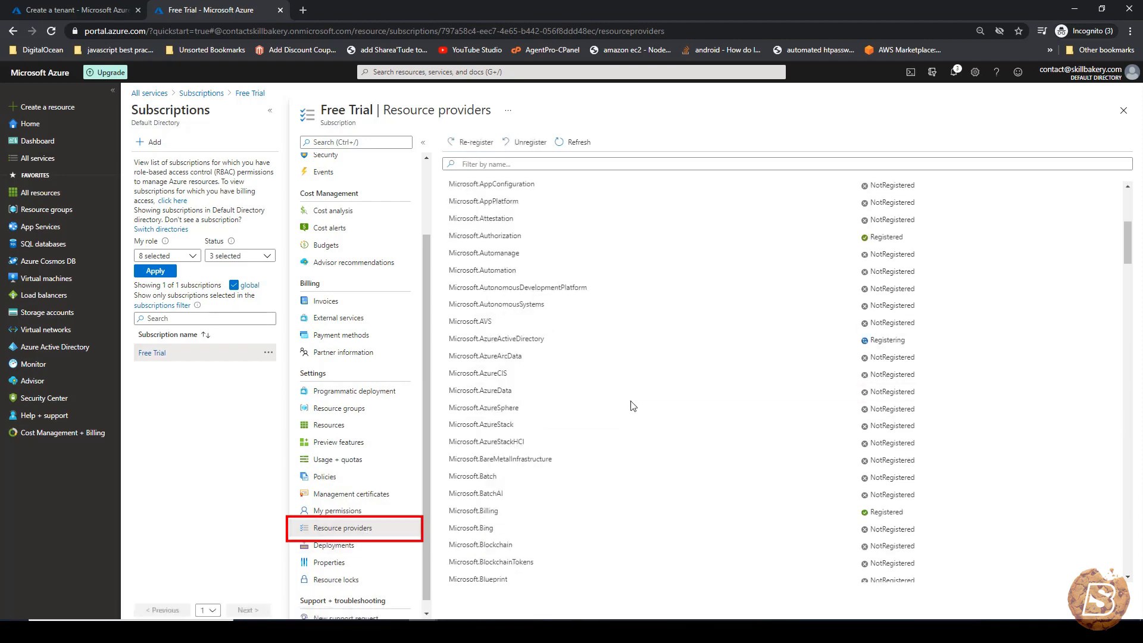
pyautogui.click(537, 164)
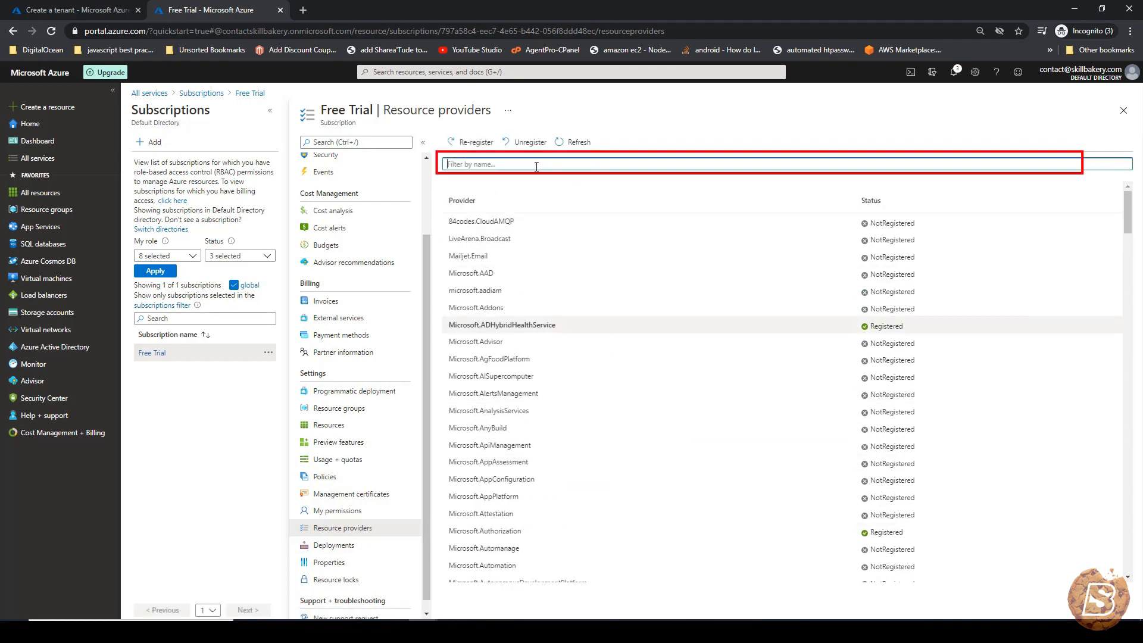
pyautogui.write('Active')
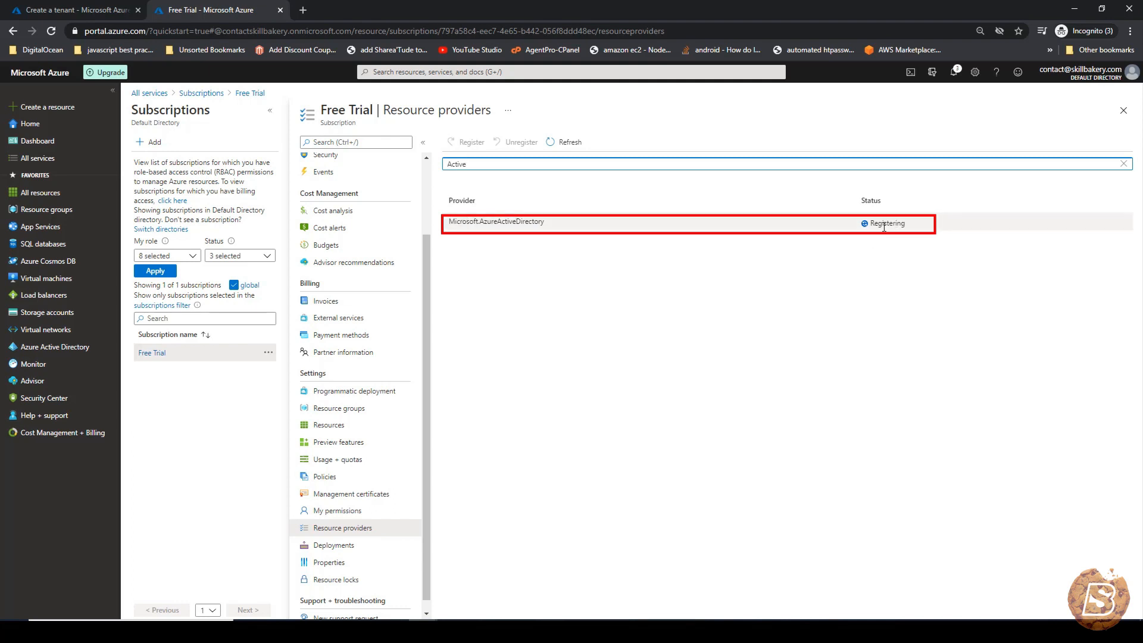
# - Confirm the provider shows Registered, then review and create the serverless B2C tenant
pyautogui.click(67, 10)
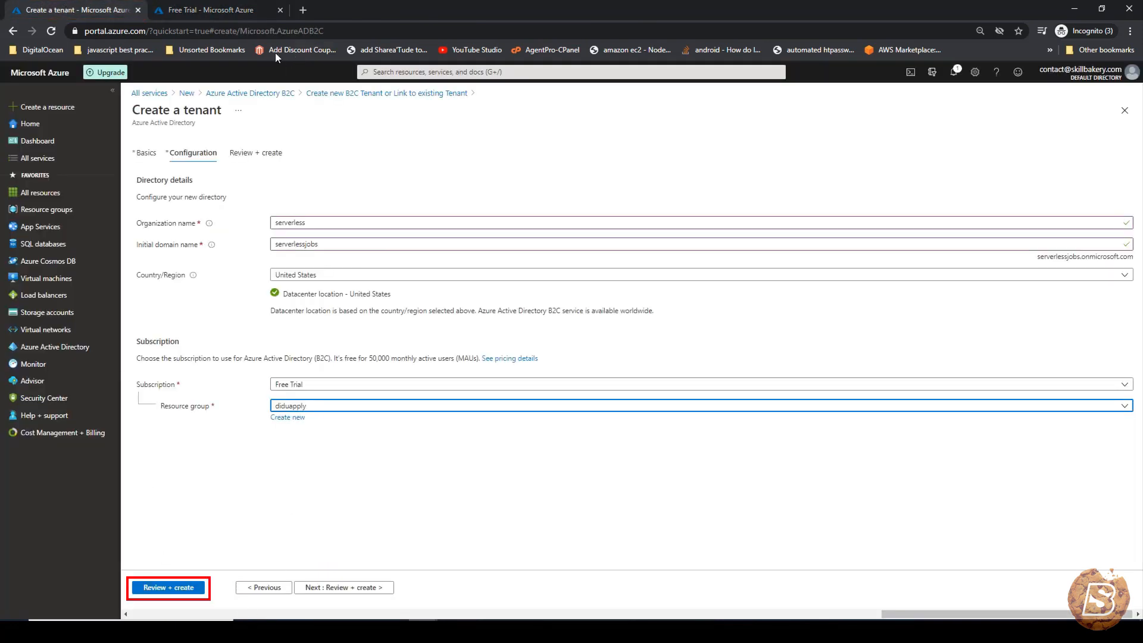
pyautogui.click(221, 10)
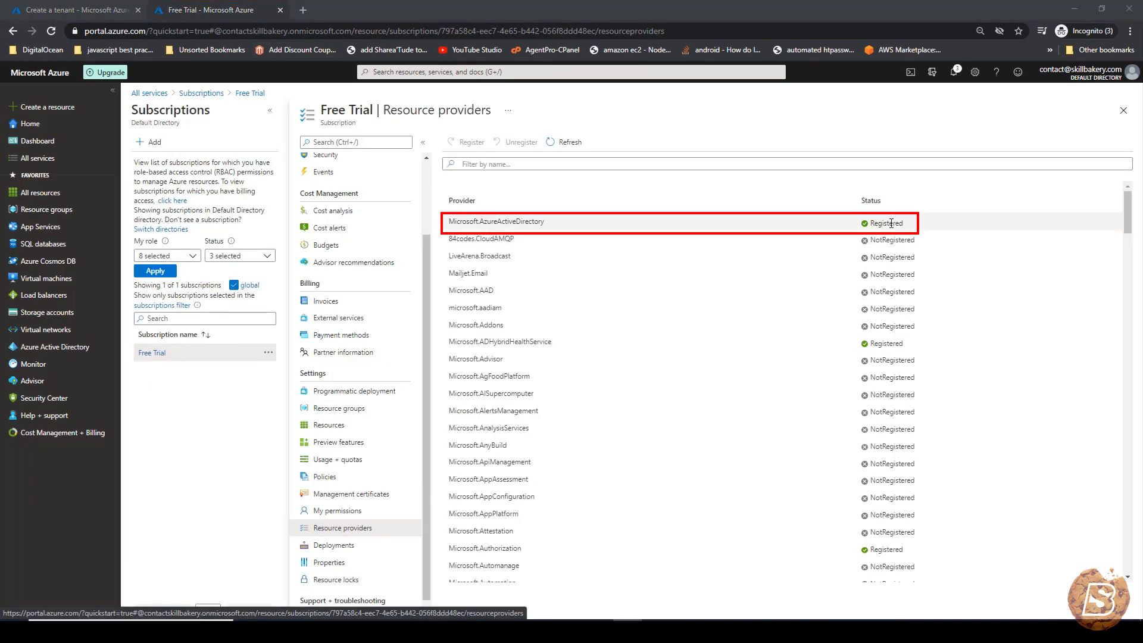
pyautogui.click(70, 15)
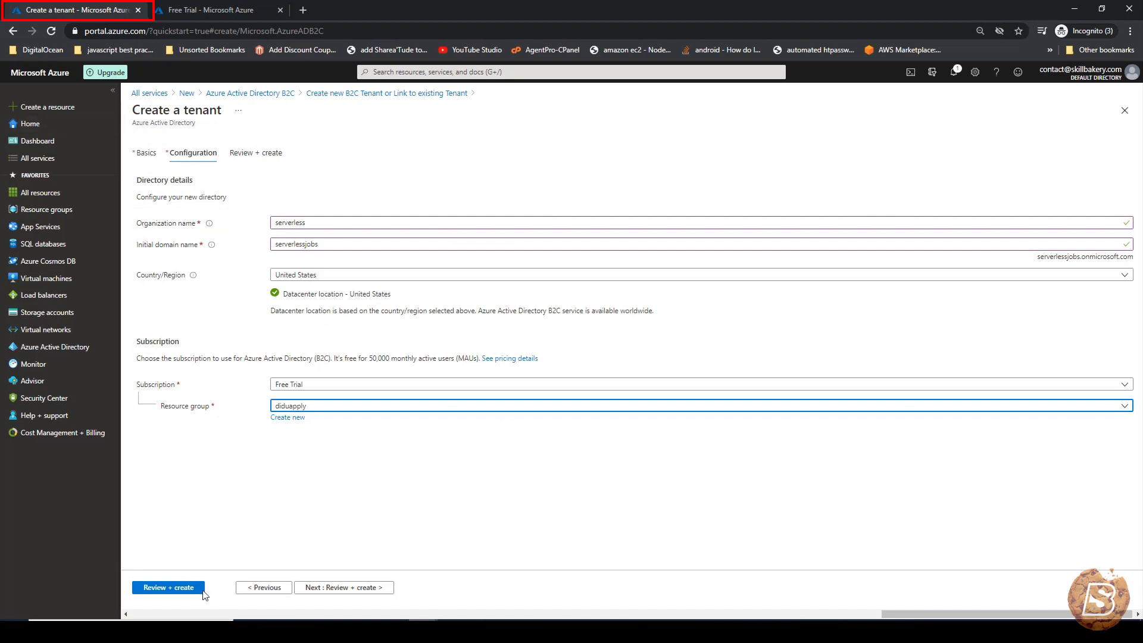
pyautogui.click(164, 590)
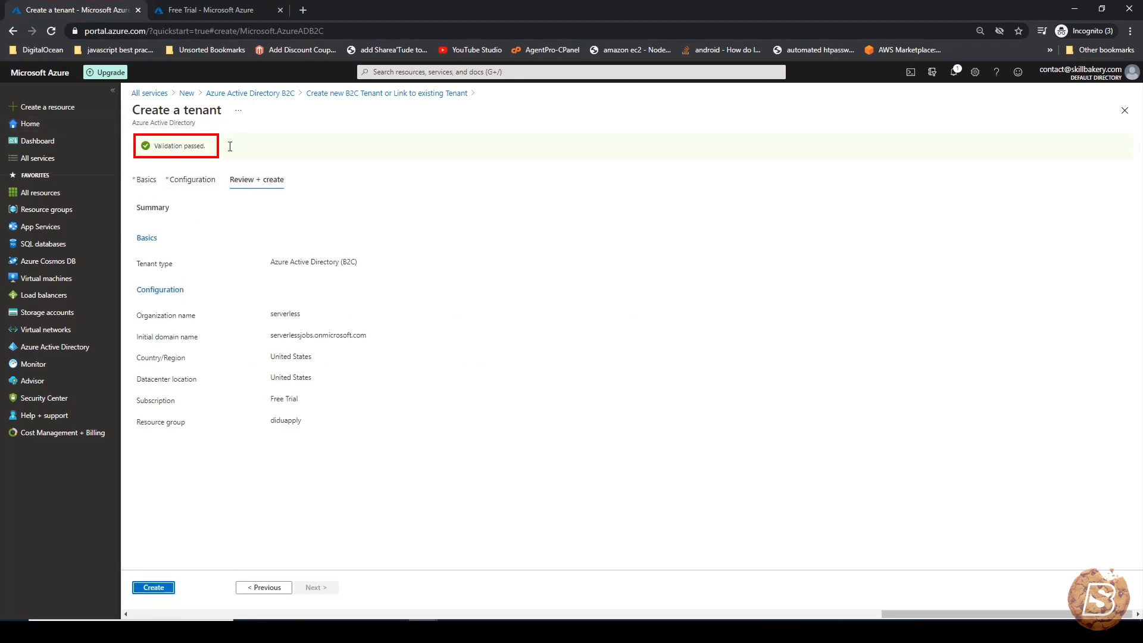
pyautogui.click(154, 589)
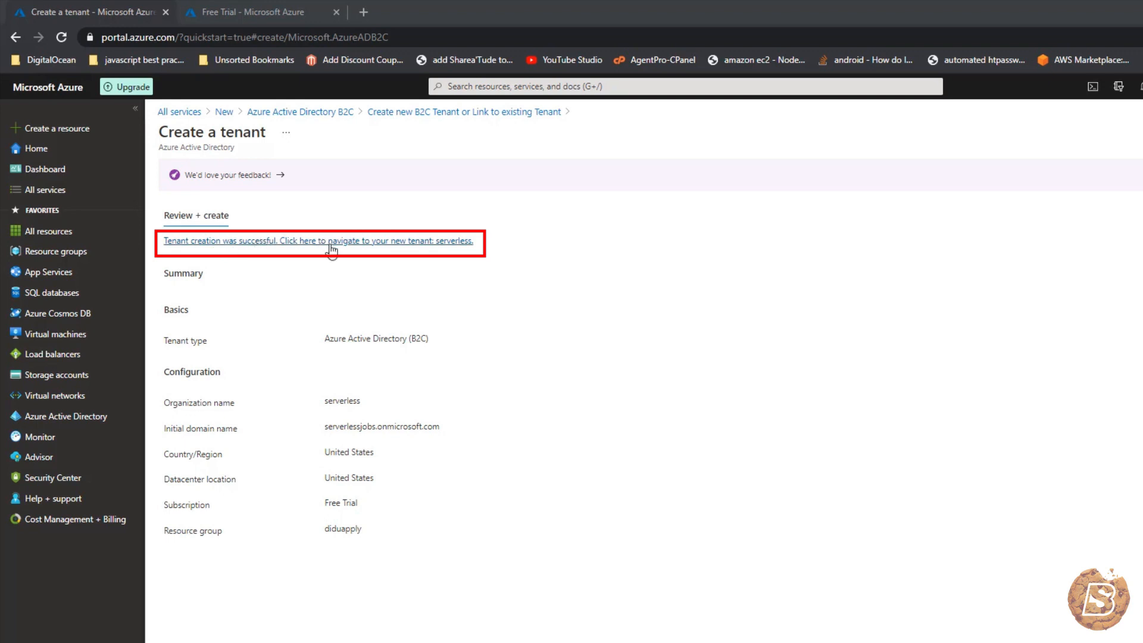
# - Open the new serverlessjobs tenant's B2C overview in its own tab, then begin creating a resource
pyautogui.click(394, 241)
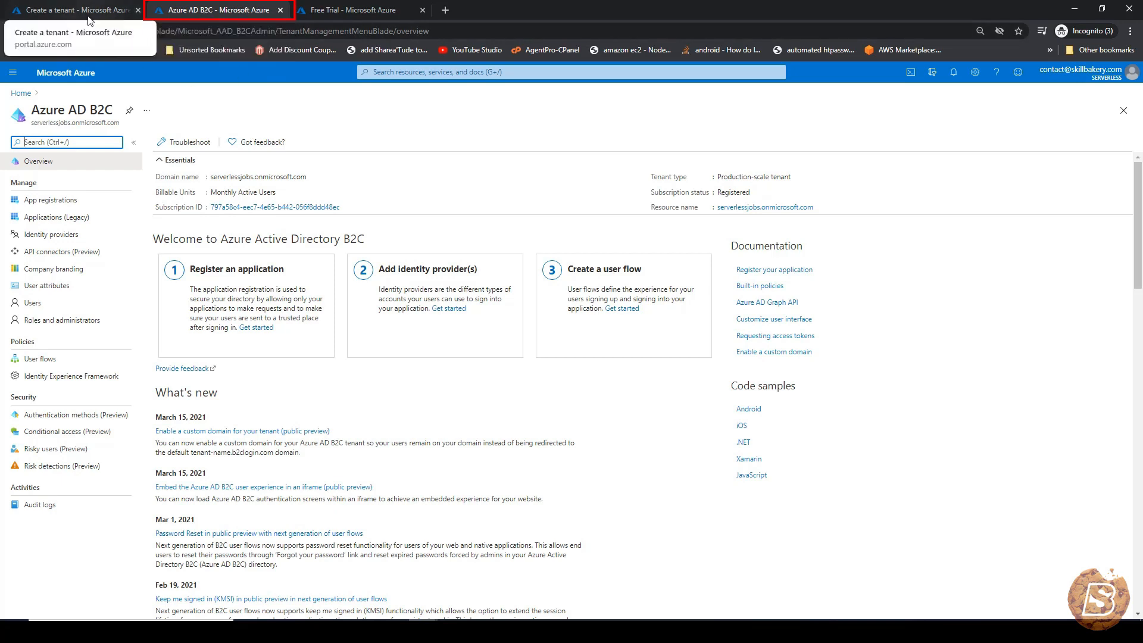
pyautogui.click(88, 18)
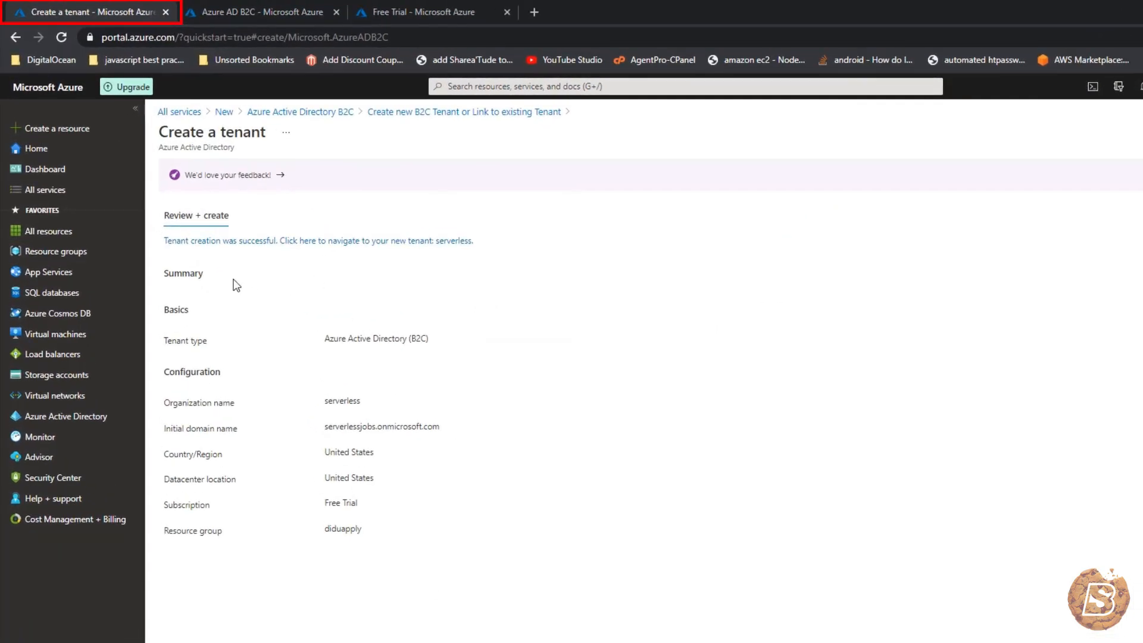
pyautogui.click(67, 139)
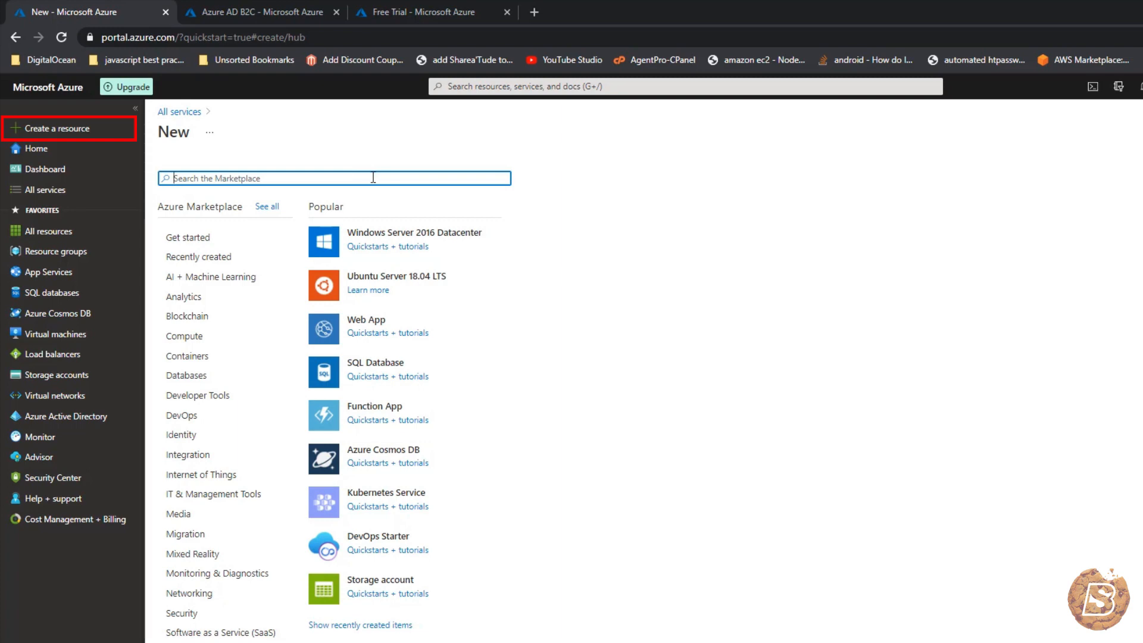
# - Find Azure Active Directory B2C in the Marketplace with 'azure ac' and start creating it
pyautogui.write('azure ac')
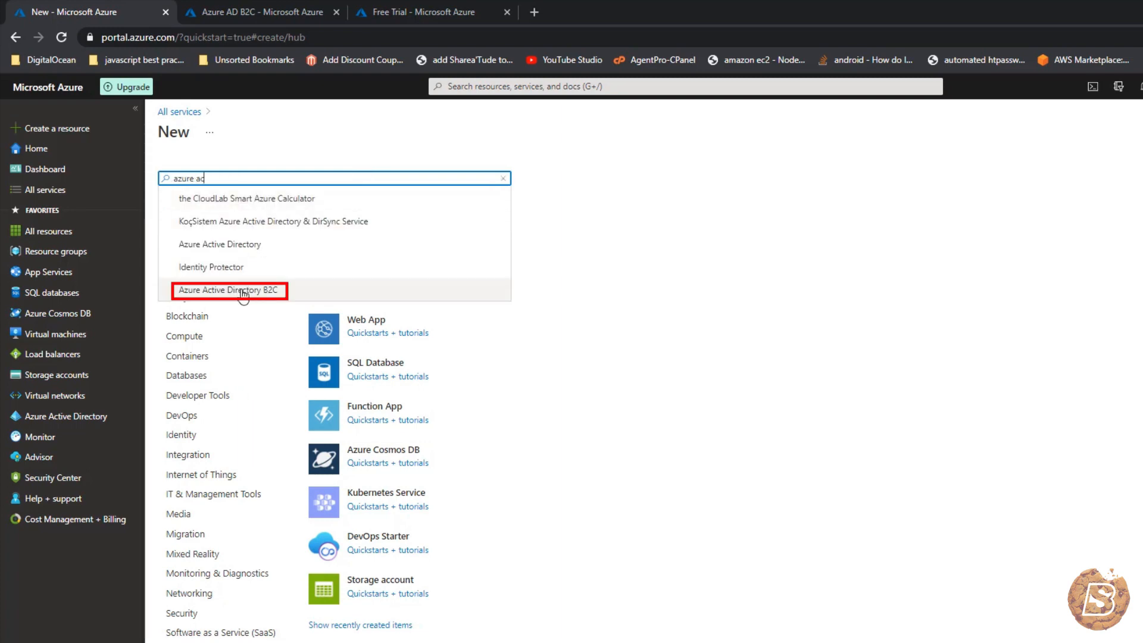
pyautogui.click(241, 291)
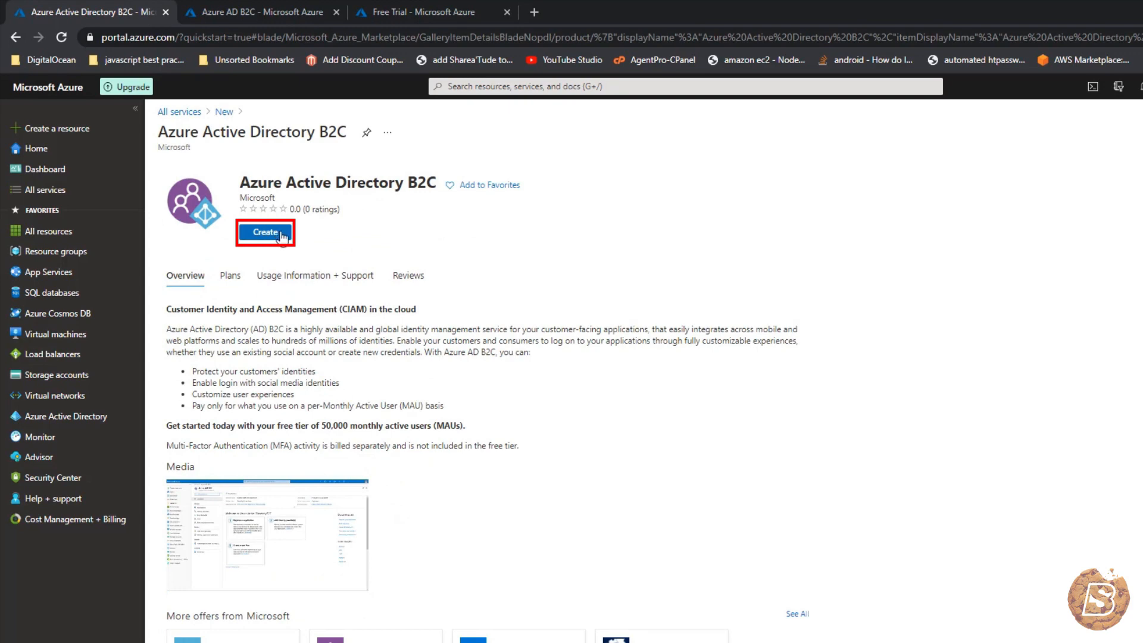
pyautogui.click(283, 236)
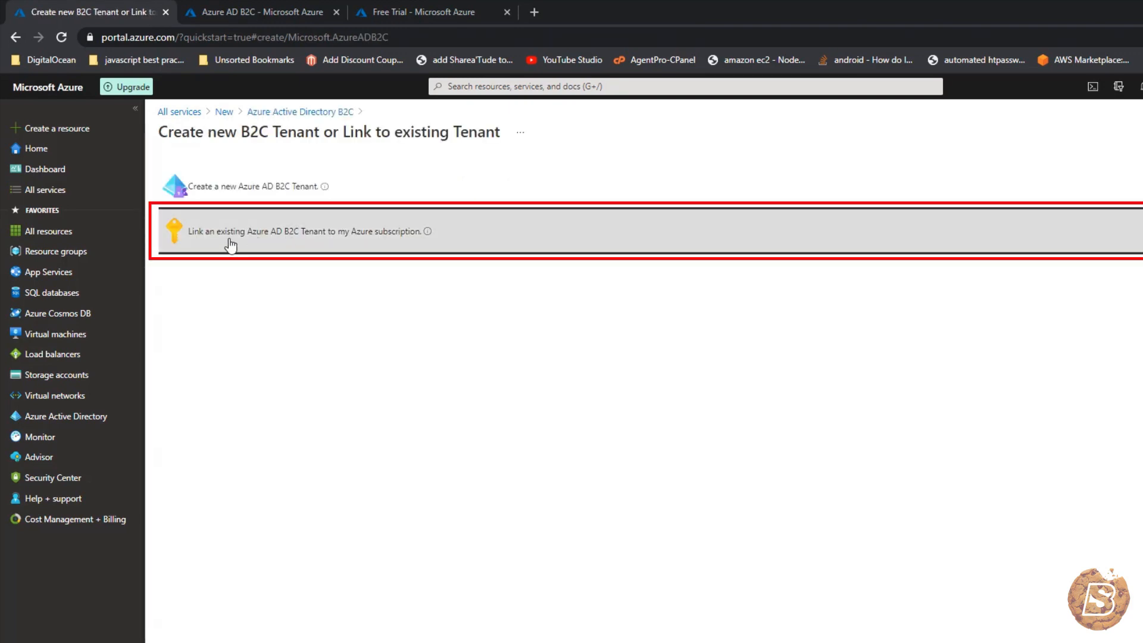
# - Try Link an existing tenant, find no eligible tenants, and return to the B2C overview
pyautogui.click(399, 238)
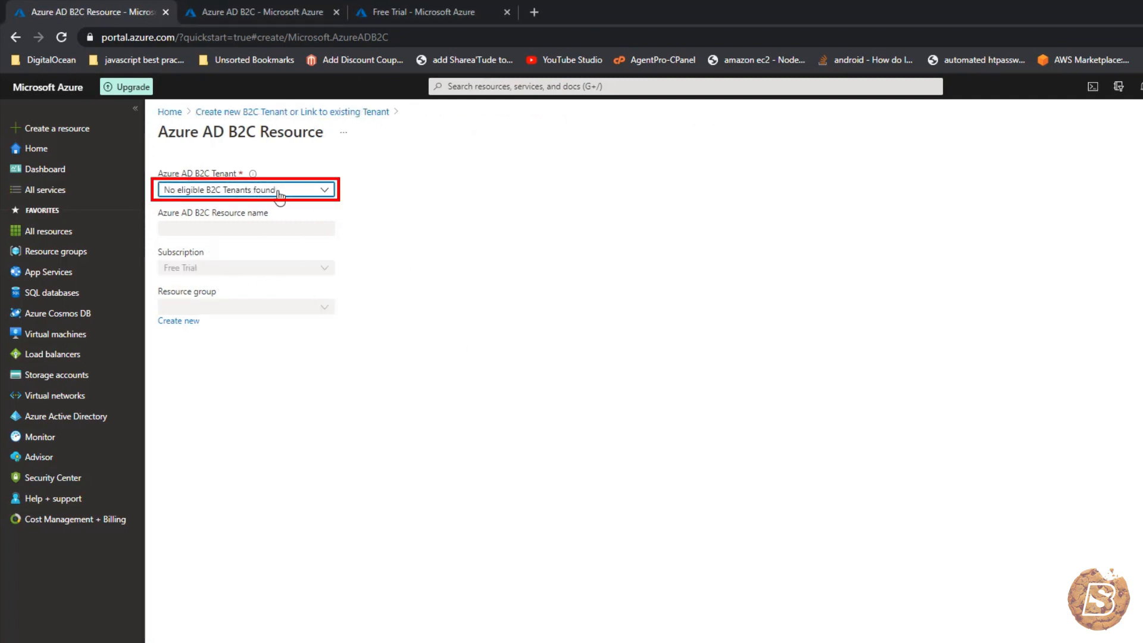
pyautogui.click(255, 189)
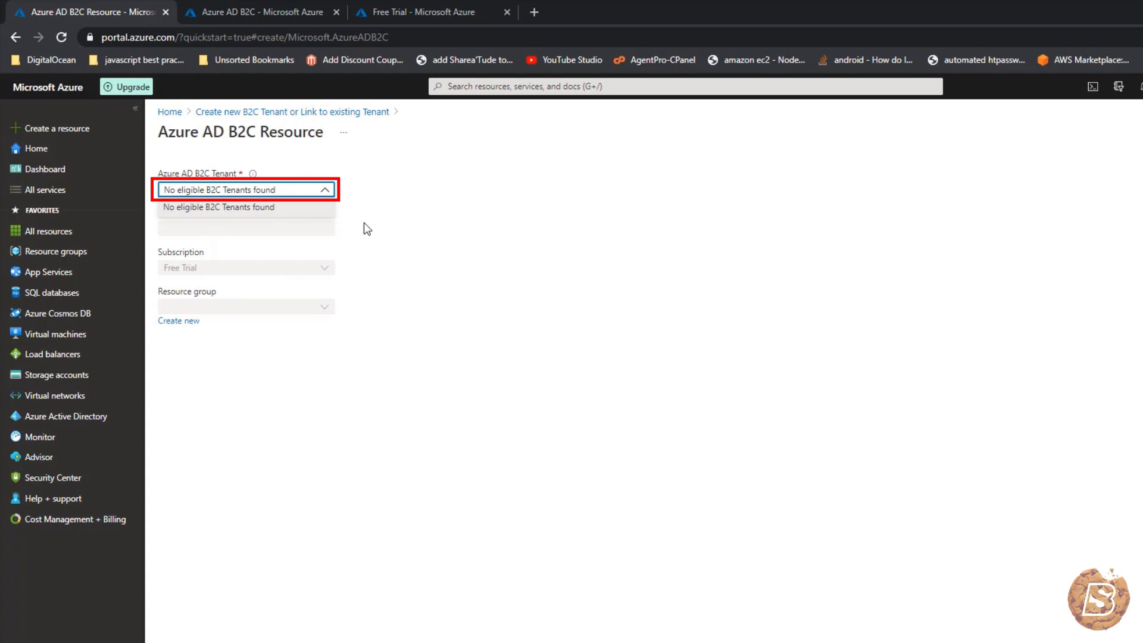
pyautogui.click(437, 233)
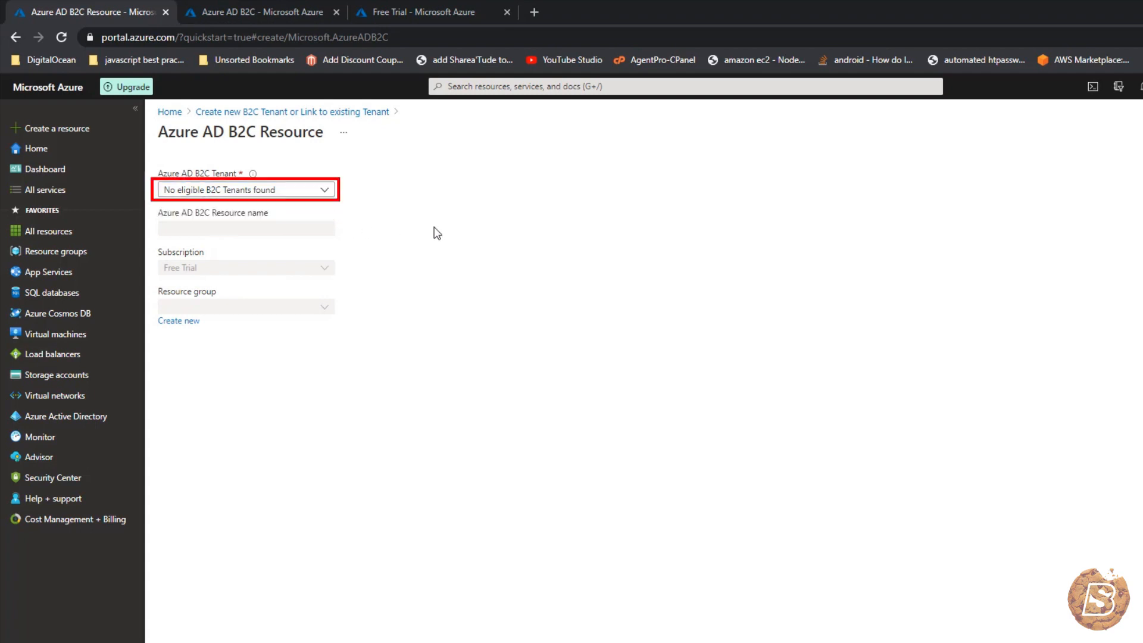
pyautogui.click(209, 191)
pyautogui.click(464, 240)
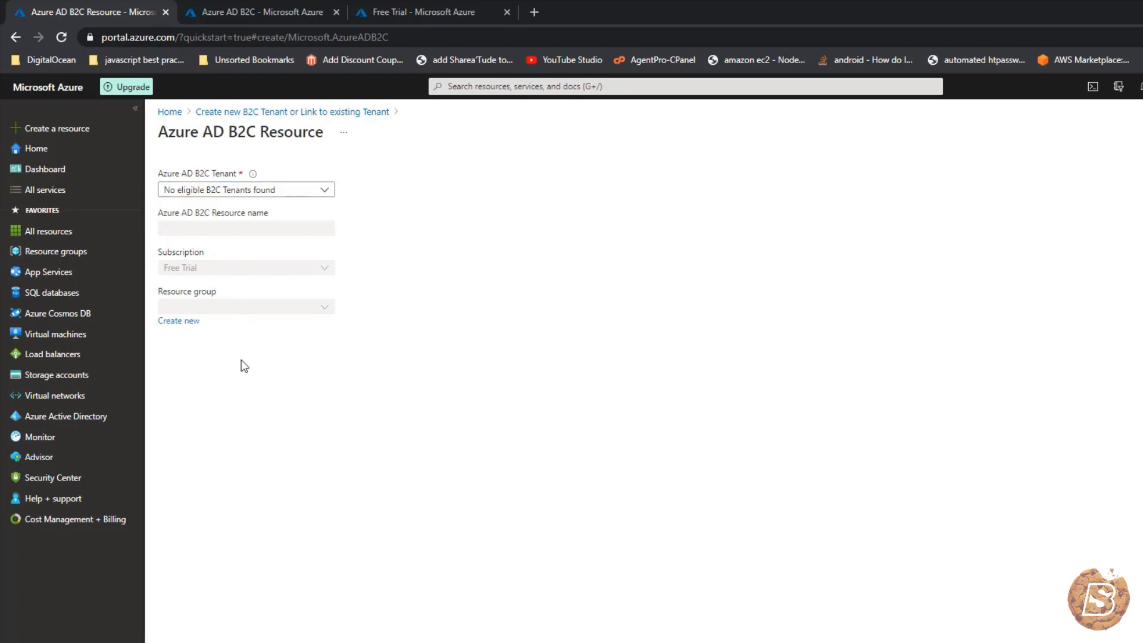
pyautogui.click(272, 10)
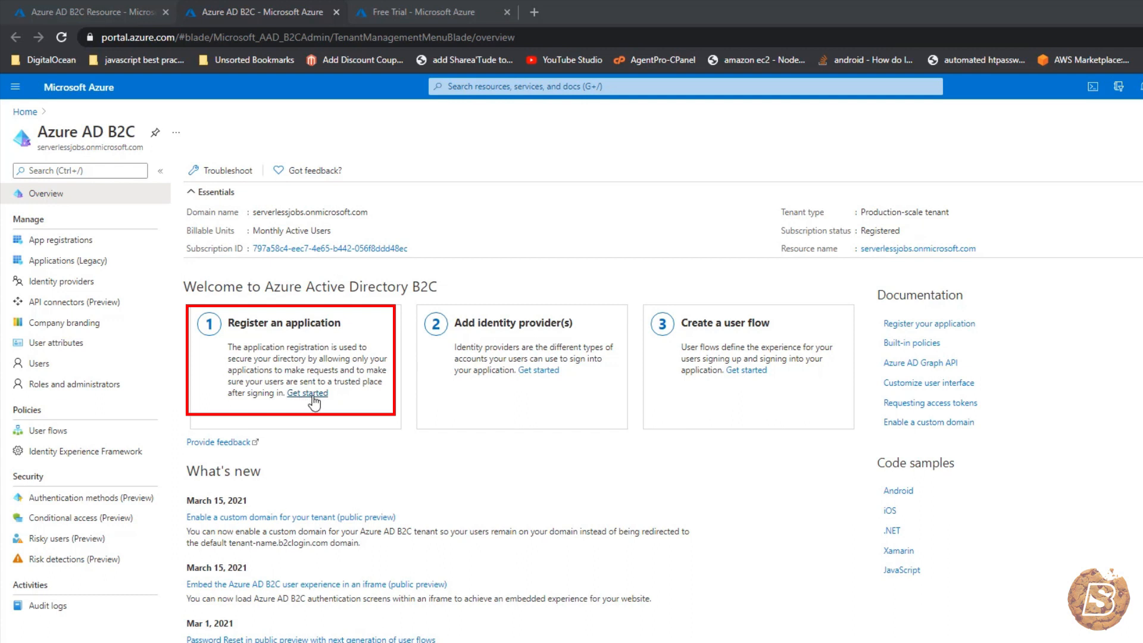
# - Register app 'servevrlessjos' for accounts in any identity provider, choosing a redirect URI platform
pyautogui.click(37, 240)
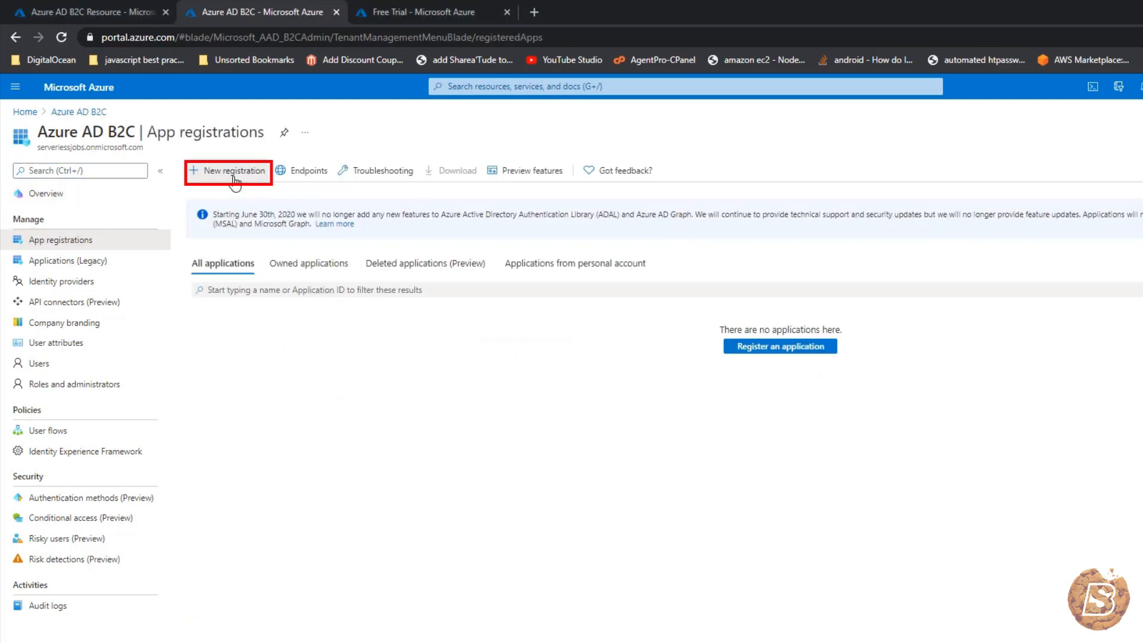
pyautogui.click(236, 174)
pyautogui.click(110, 220)
pyautogui.write('servevrlessjos')
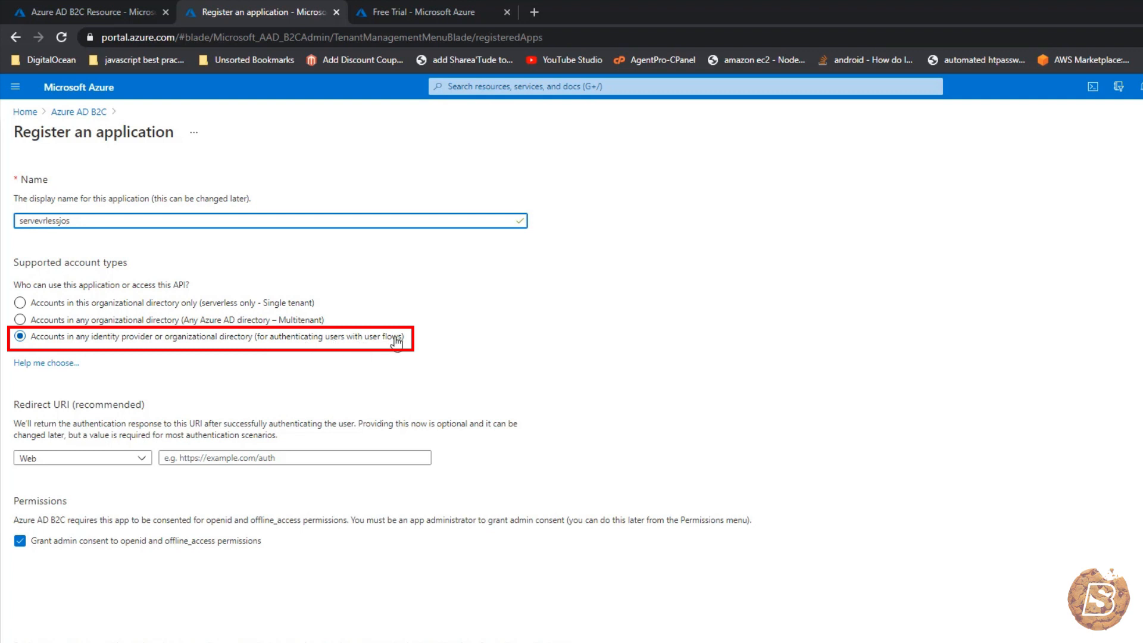
pyautogui.click(143, 461)
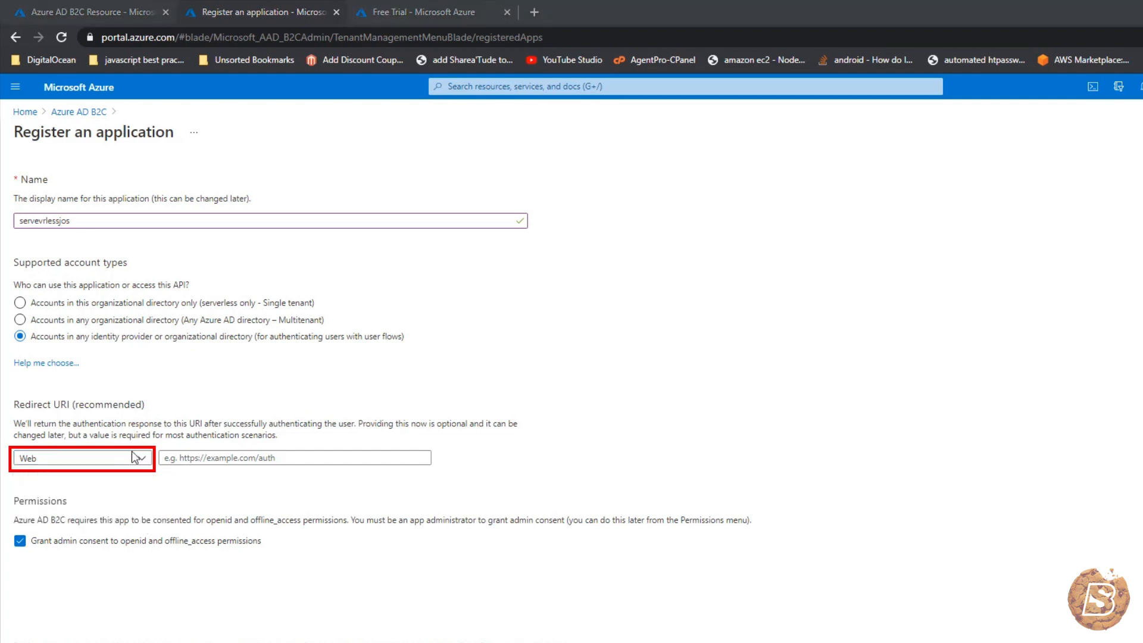
pyautogui.click(164, 458)
pyautogui.click(144, 459)
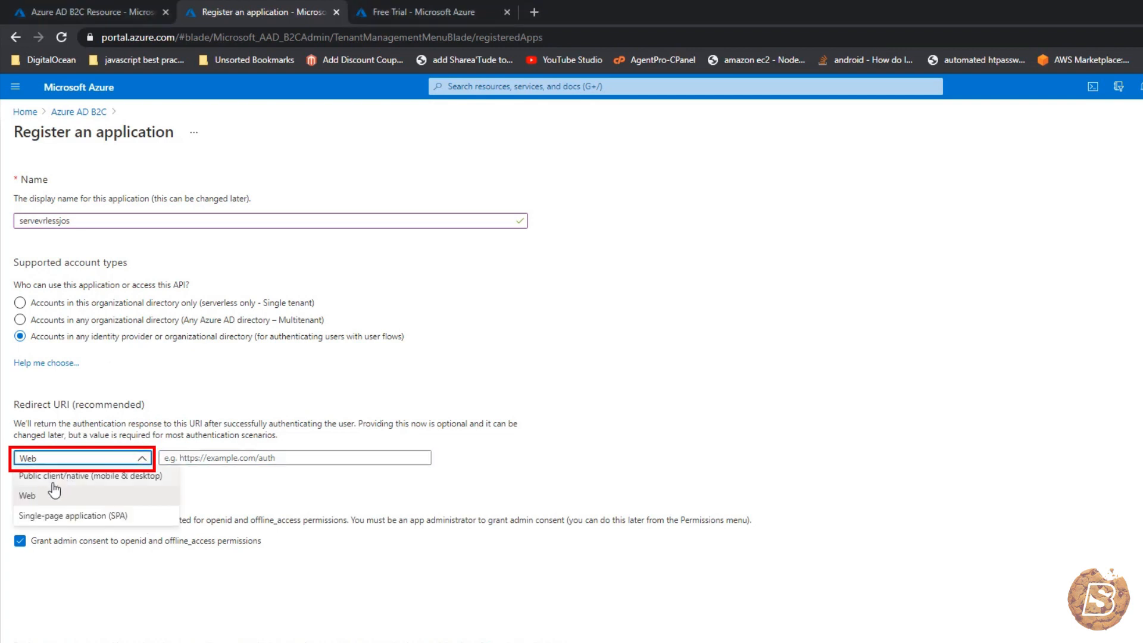
pyautogui.click(56, 475)
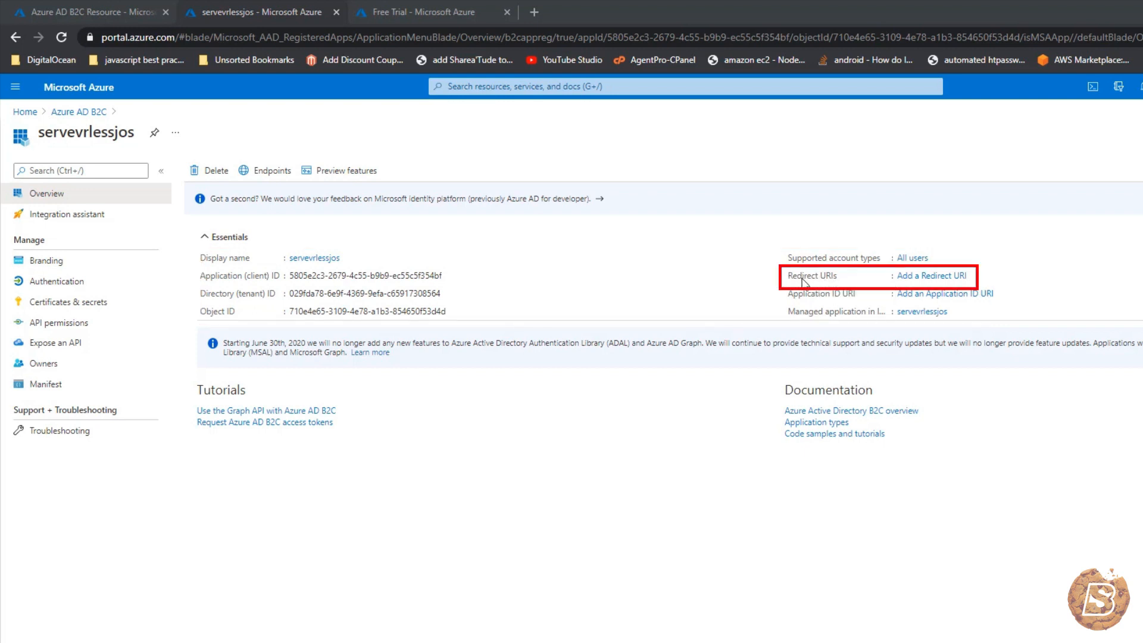
pyautogui.click(917, 280)
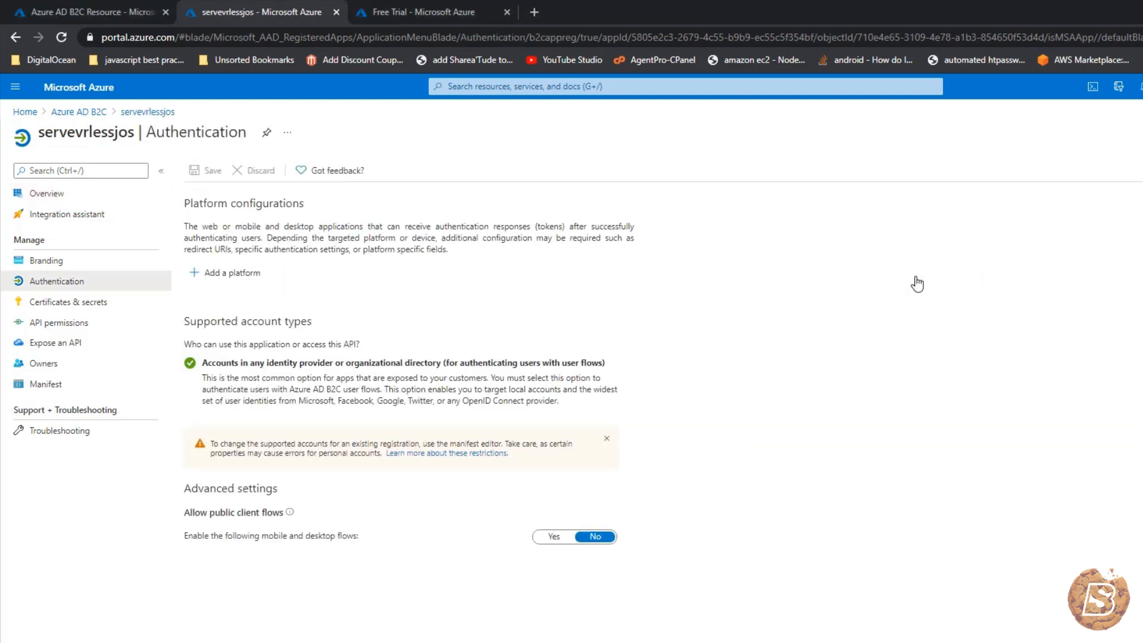
pyautogui.click(227, 281)
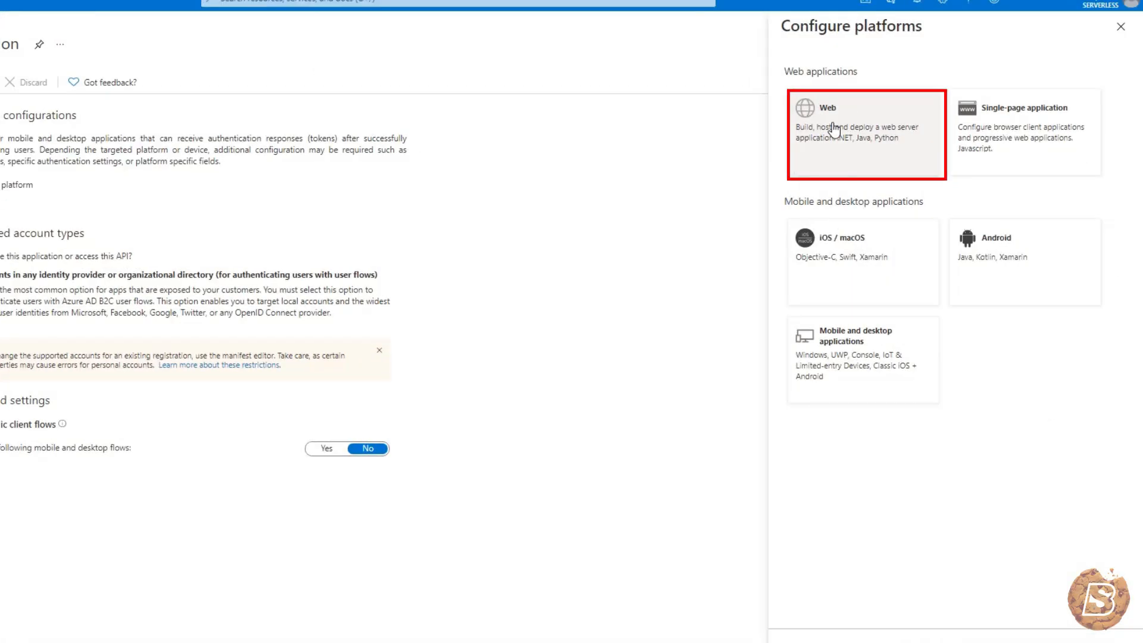
pyautogui.click(834, 129)
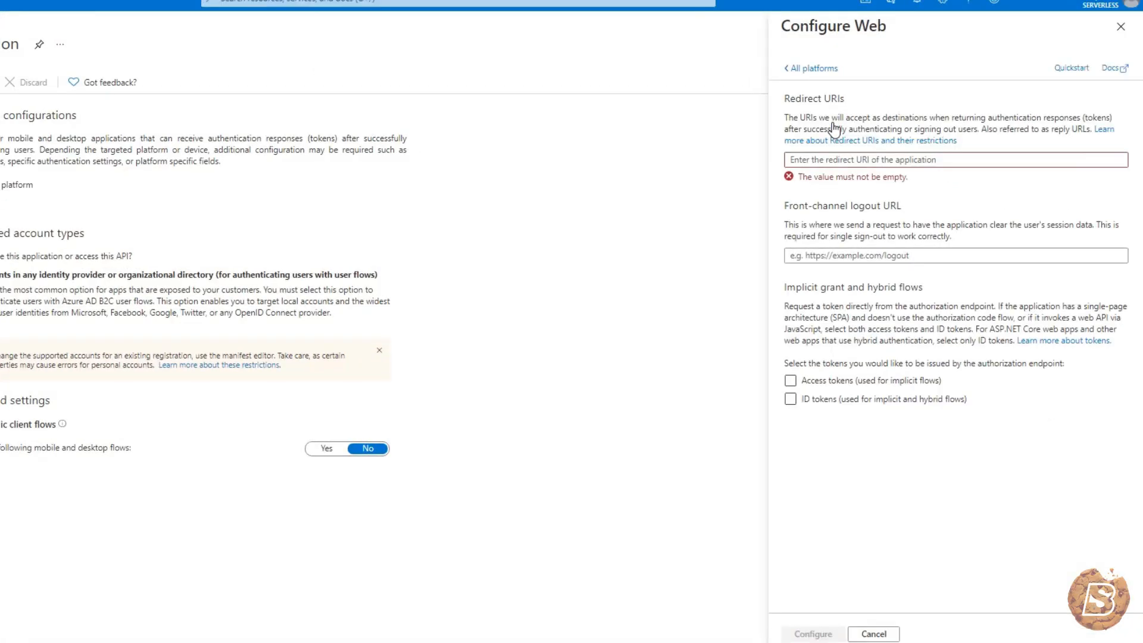
pyautogui.click(845, 160)
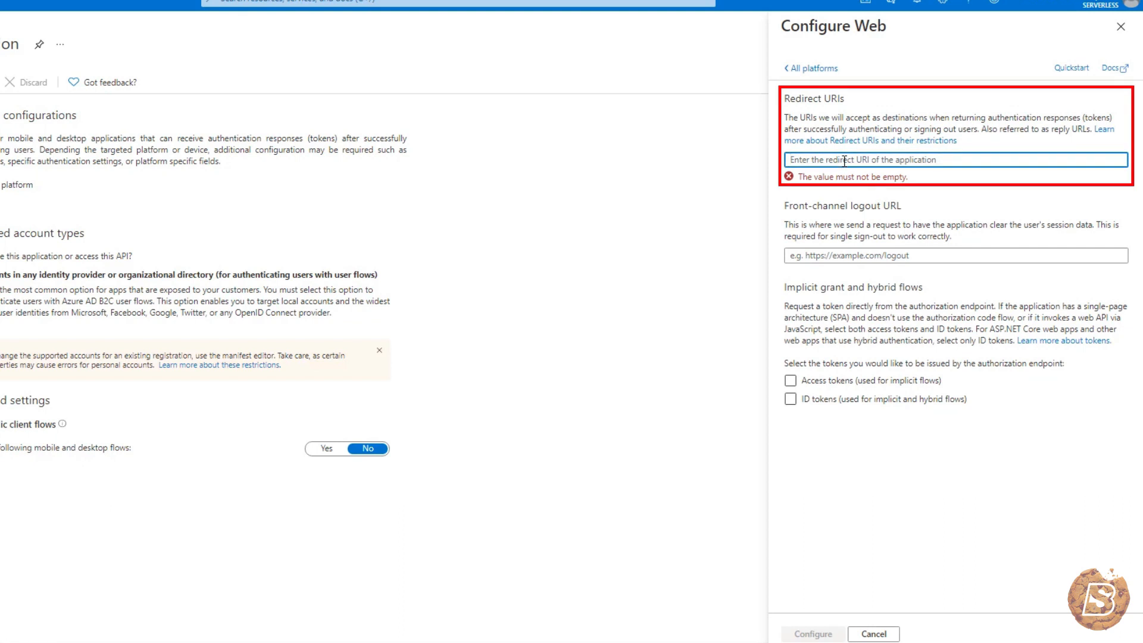
pyautogui.rightClick(845, 161)
pyautogui.click(880, 272)
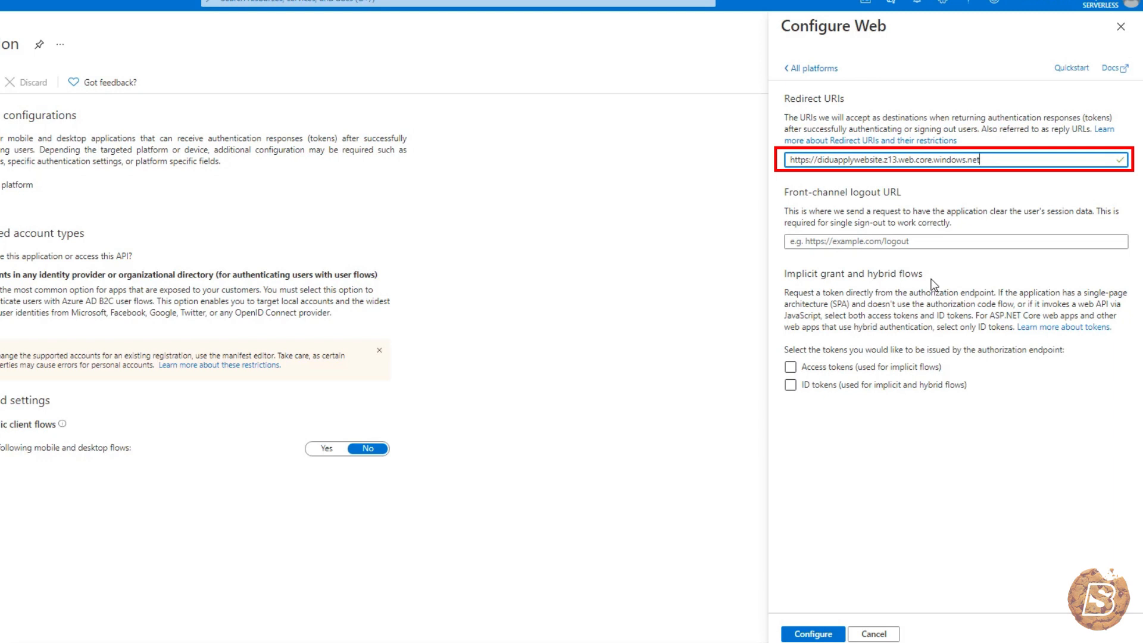
pyautogui.hotkey('ctrl', 'a')
pyautogui.press('BackSpace')
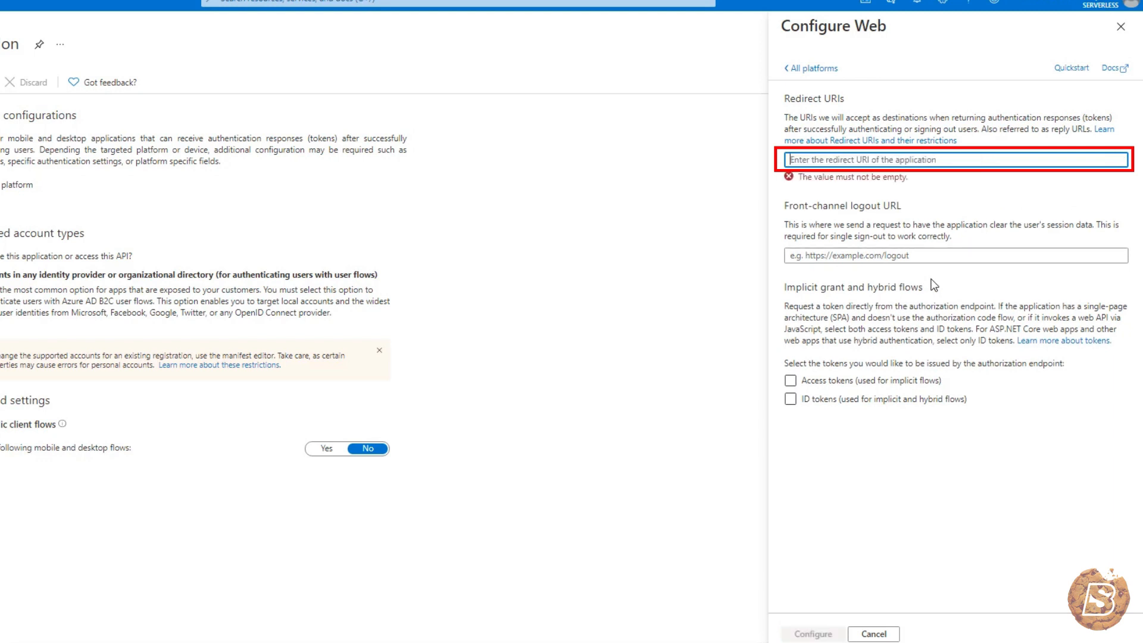
pyautogui.write('https://')
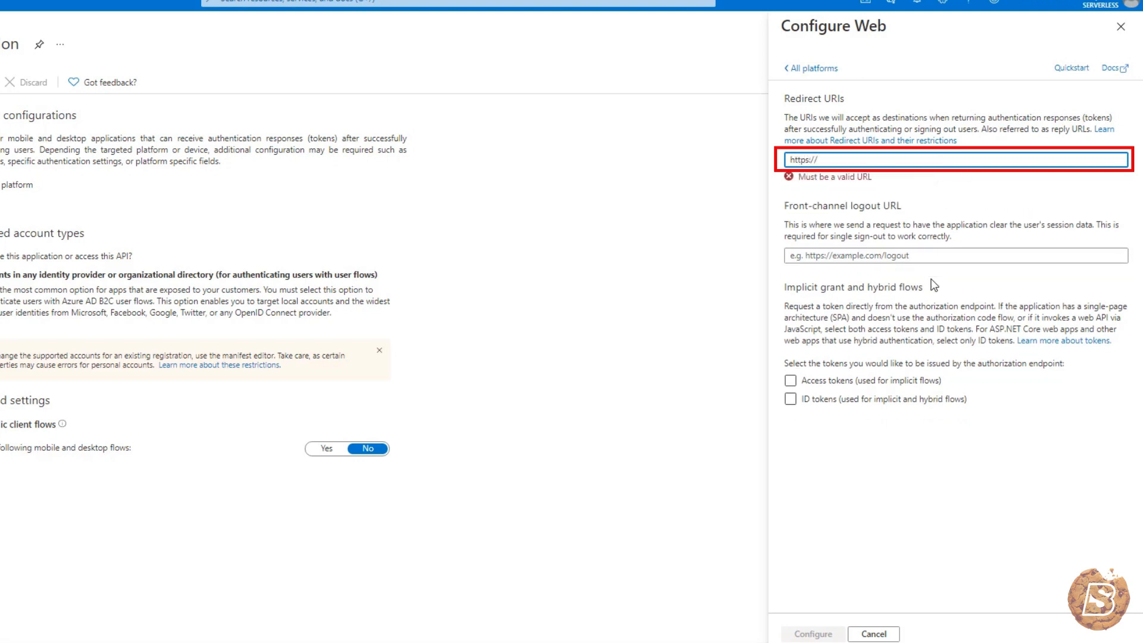
pyautogui.write('jwt.ms')
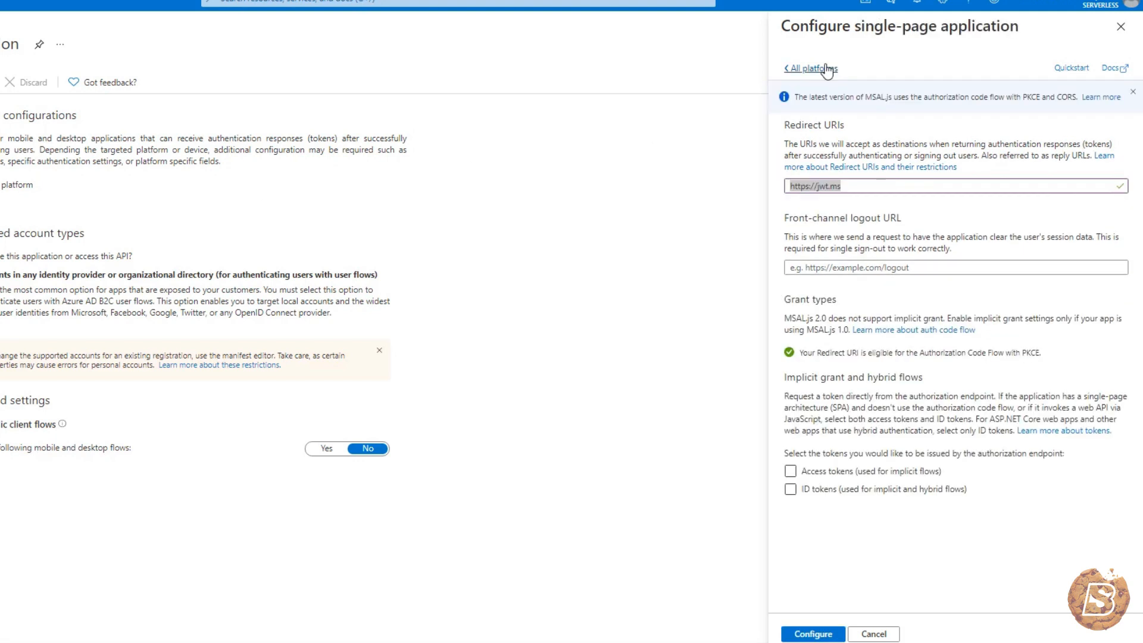
pyautogui.tripleClick(833, 186)
pyautogui.rightClick(828, 186)
pyautogui.click(858, 240)
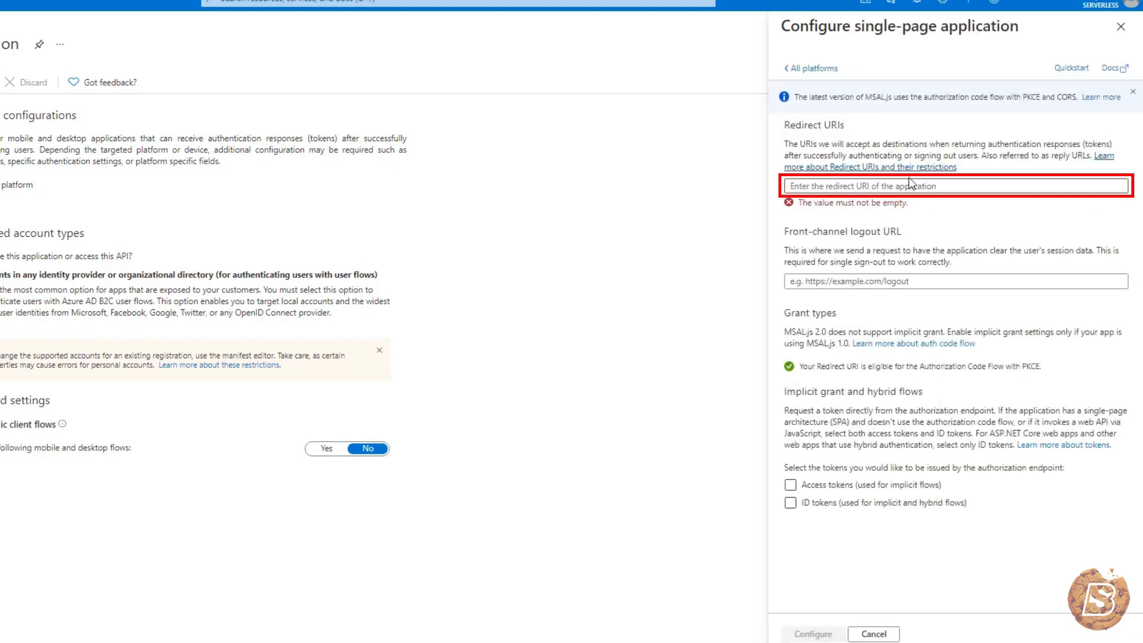
pyautogui.click(913, 187)
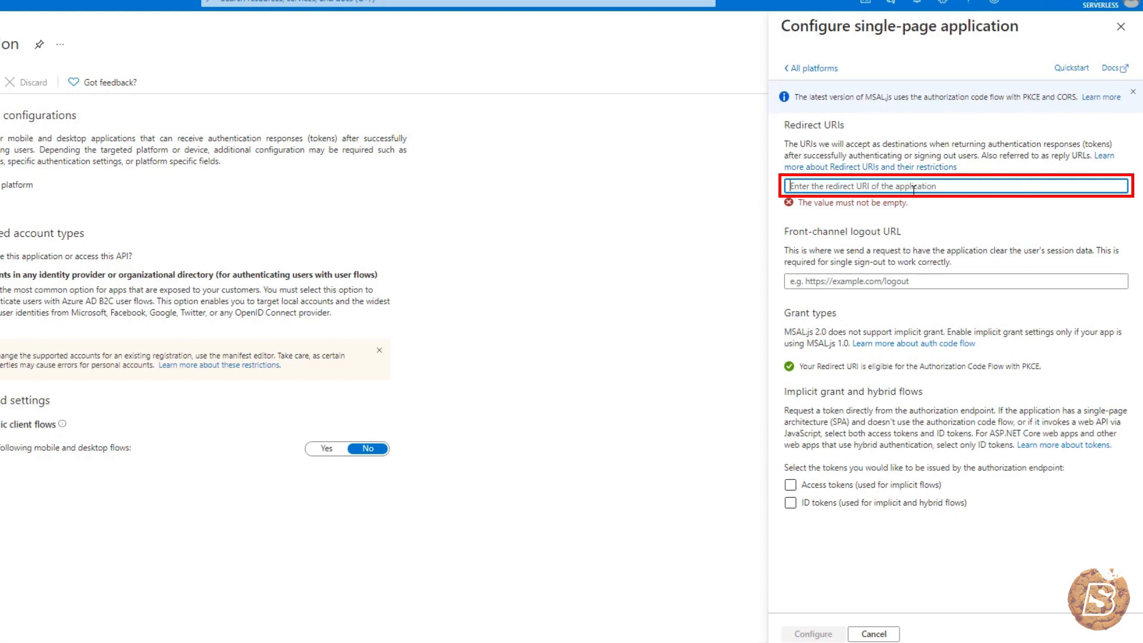
pyautogui.rightClick(914, 188)
pyautogui.click(955, 299)
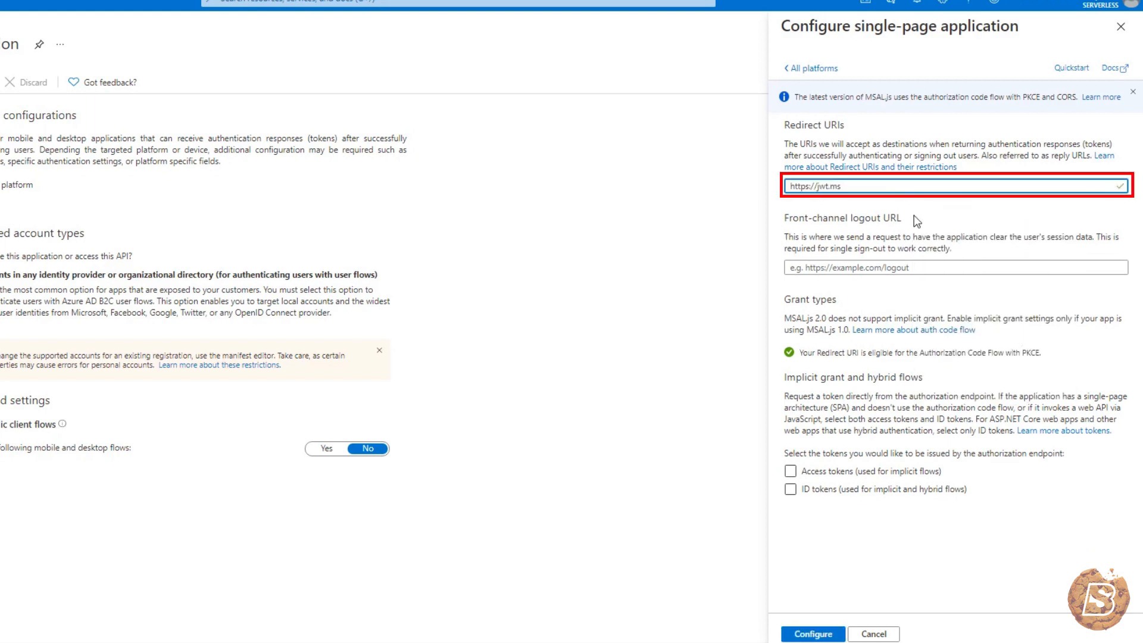
pyautogui.click(801, 475)
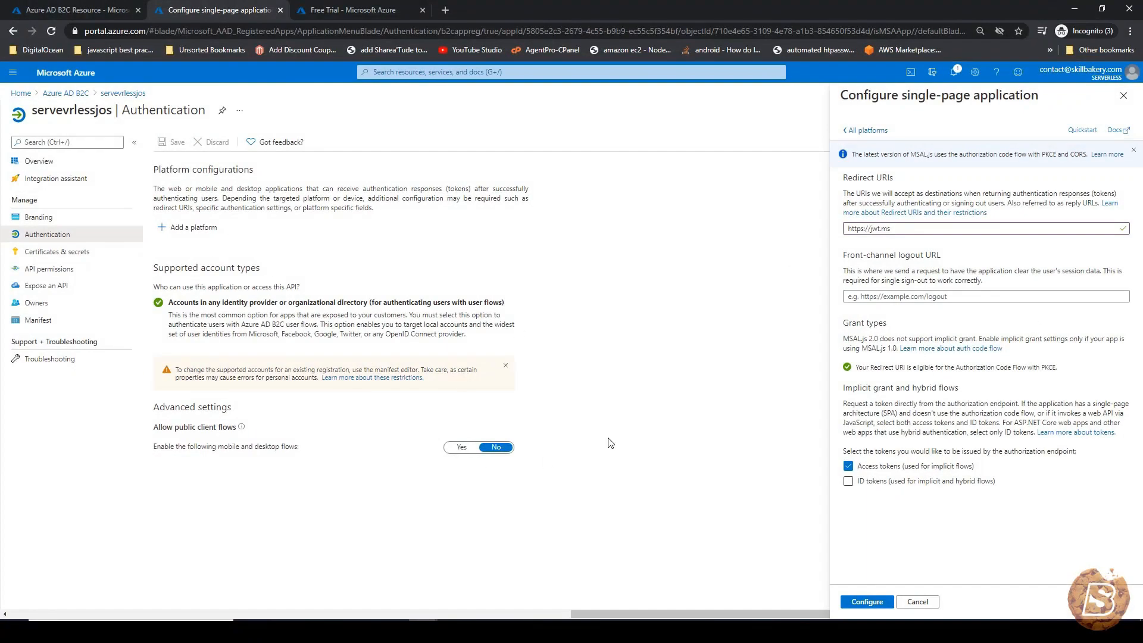
pyautogui.click(870, 603)
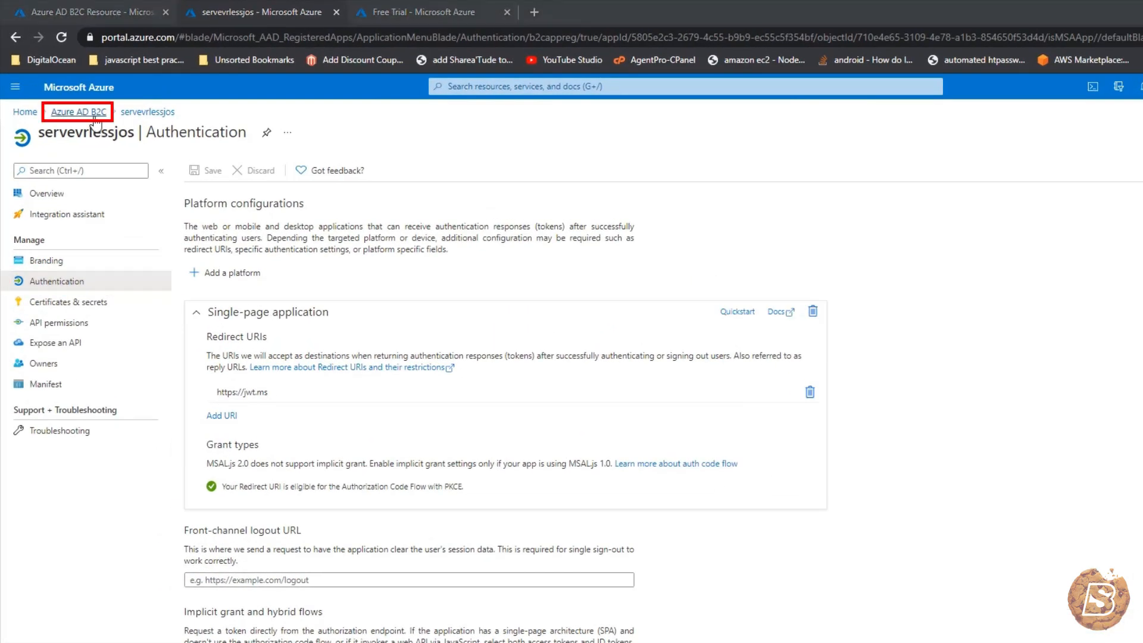
# - Open the Local account identity provider and keep Email as its only sign-in method
pyautogui.click(94, 114)
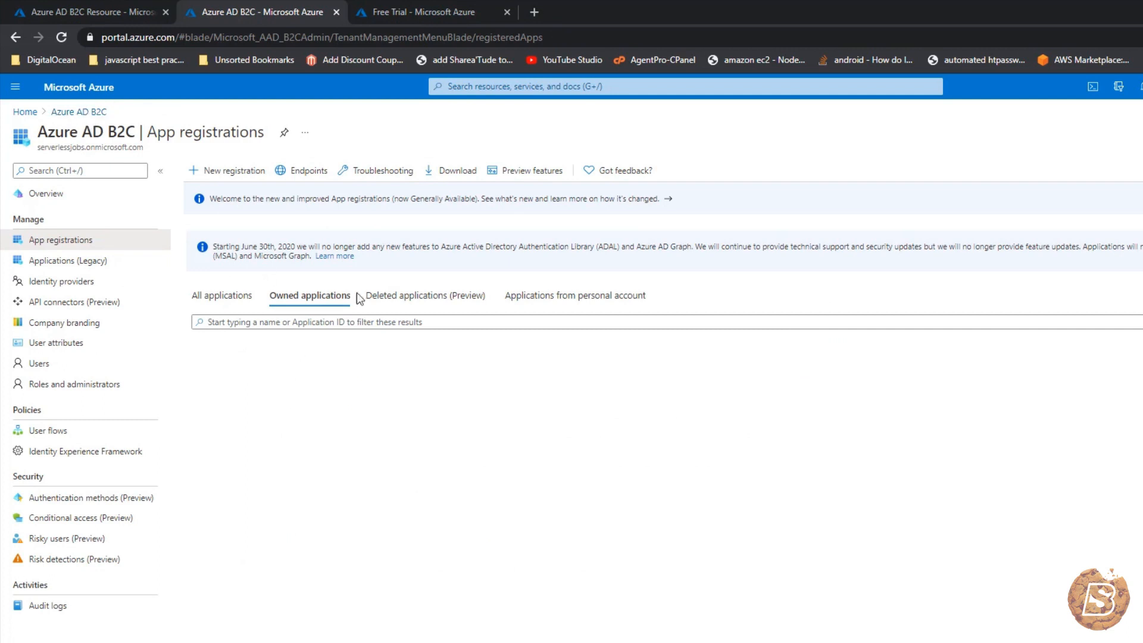
pyautogui.click(86, 283)
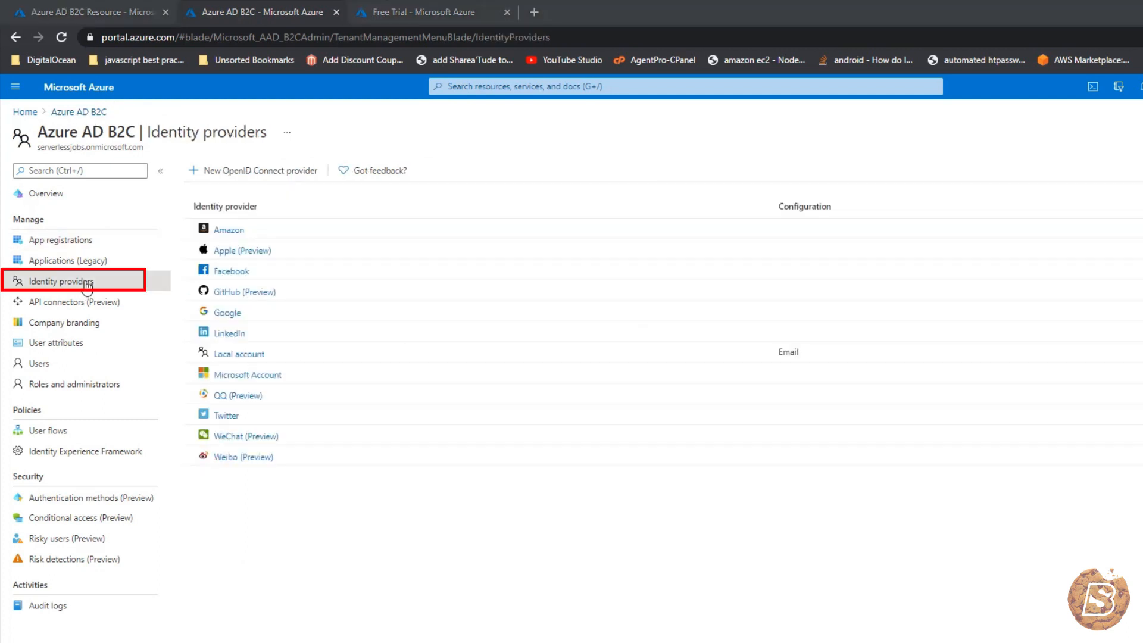
pyautogui.click(235, 356)
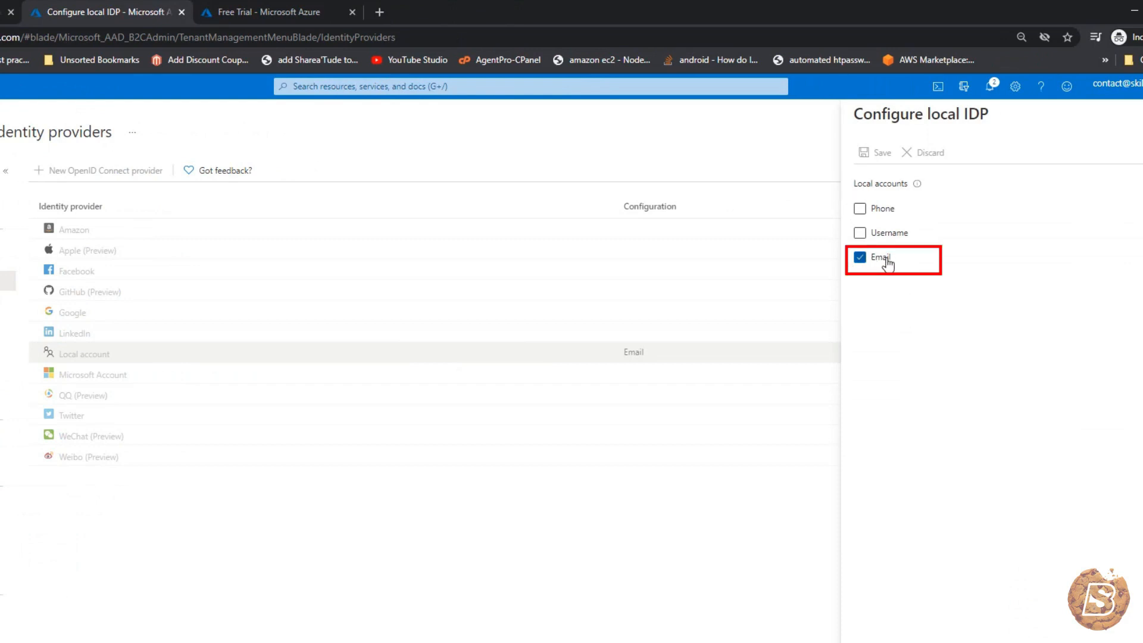
pyautogui.click(860, 211)
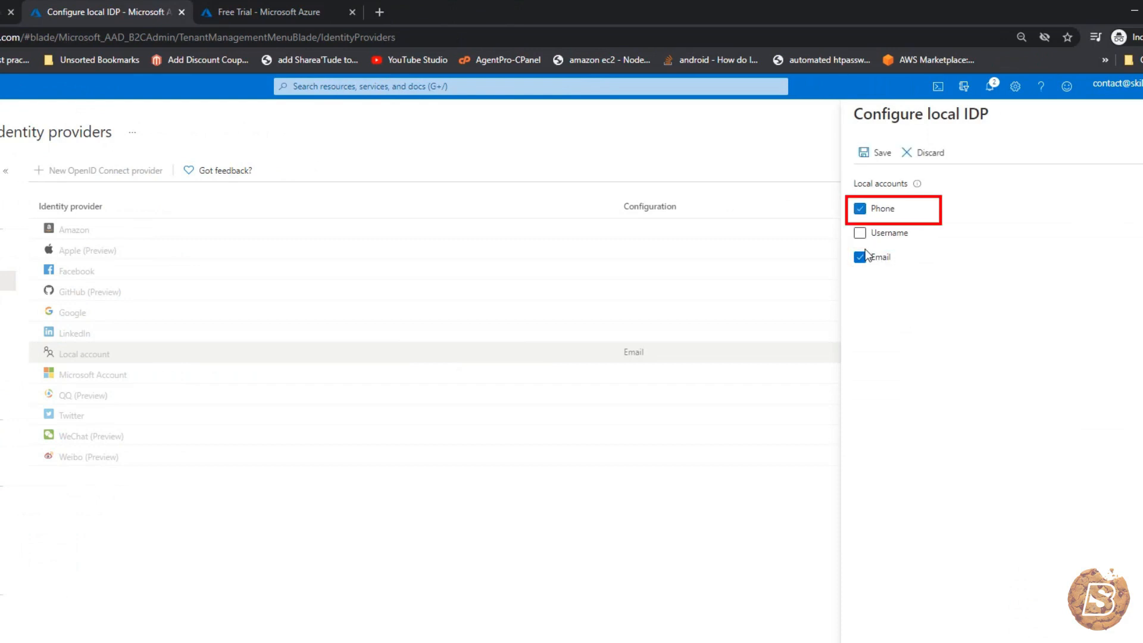
pyautogui.click(861, 211)
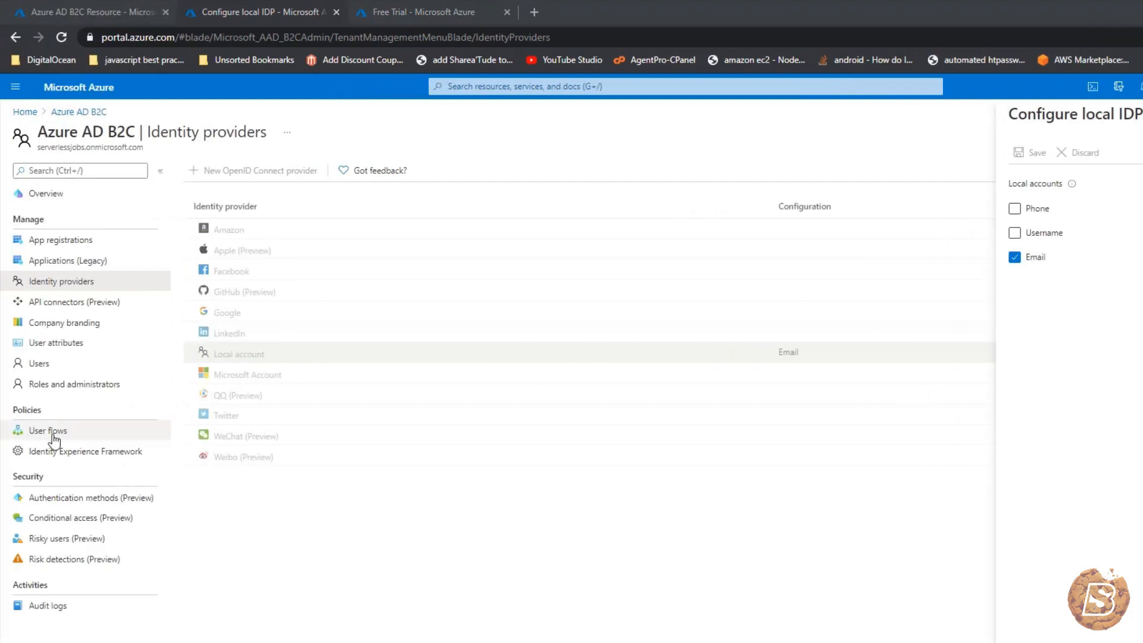
# - Create a new user flow of type Sign up and sign in, Standard version
pyautogui.click(54, 436)
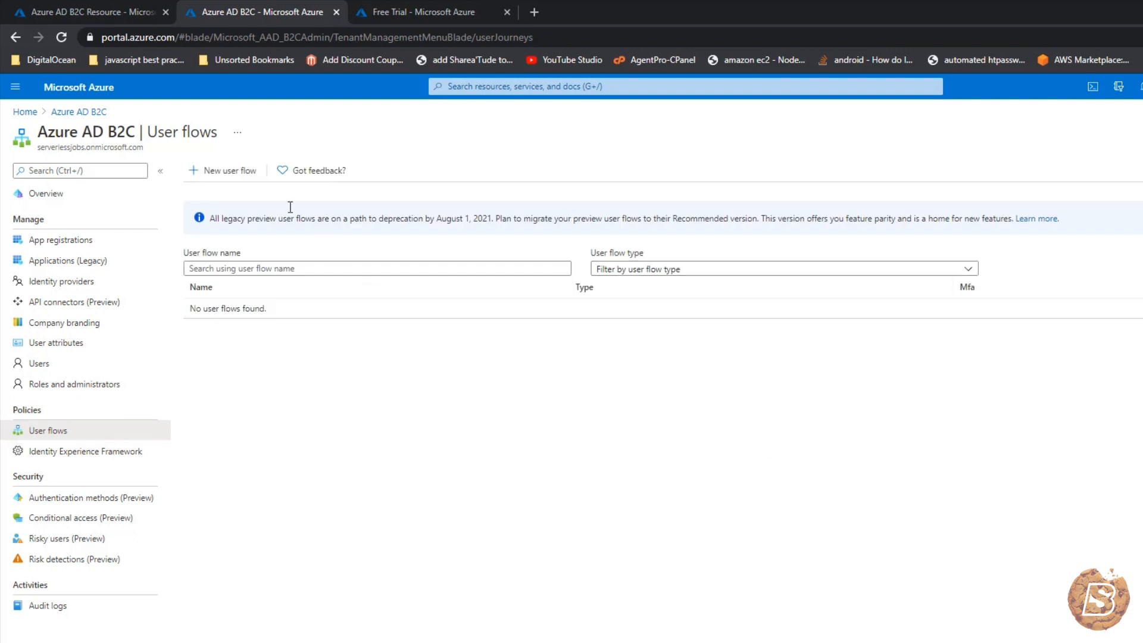
pyautogui.click(216, 178)
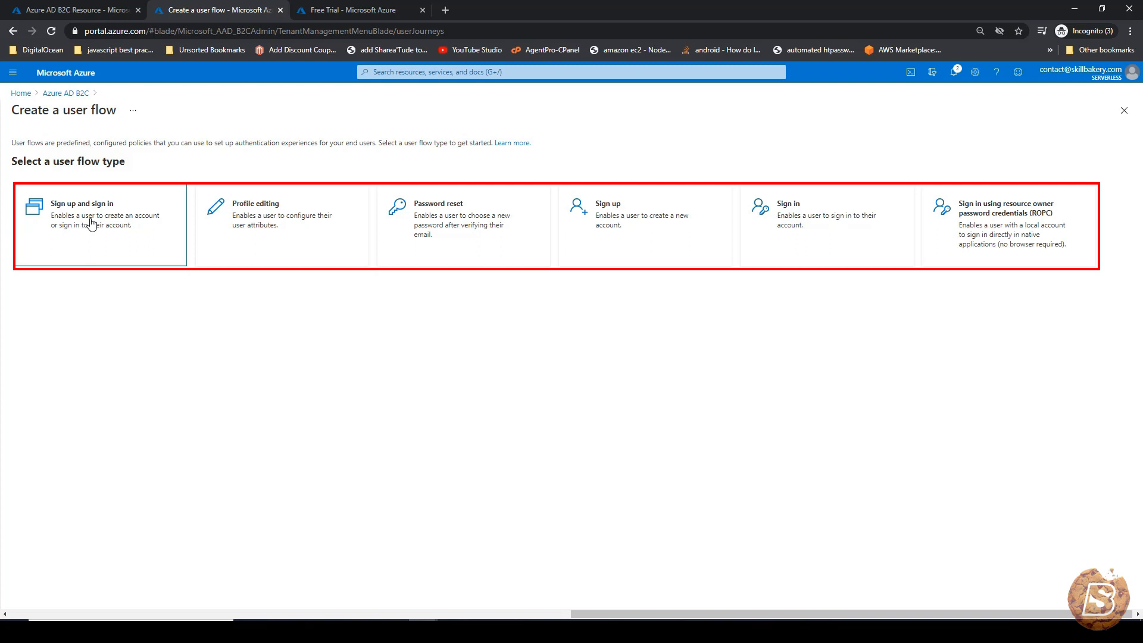
pyautogui.click(120, 243)
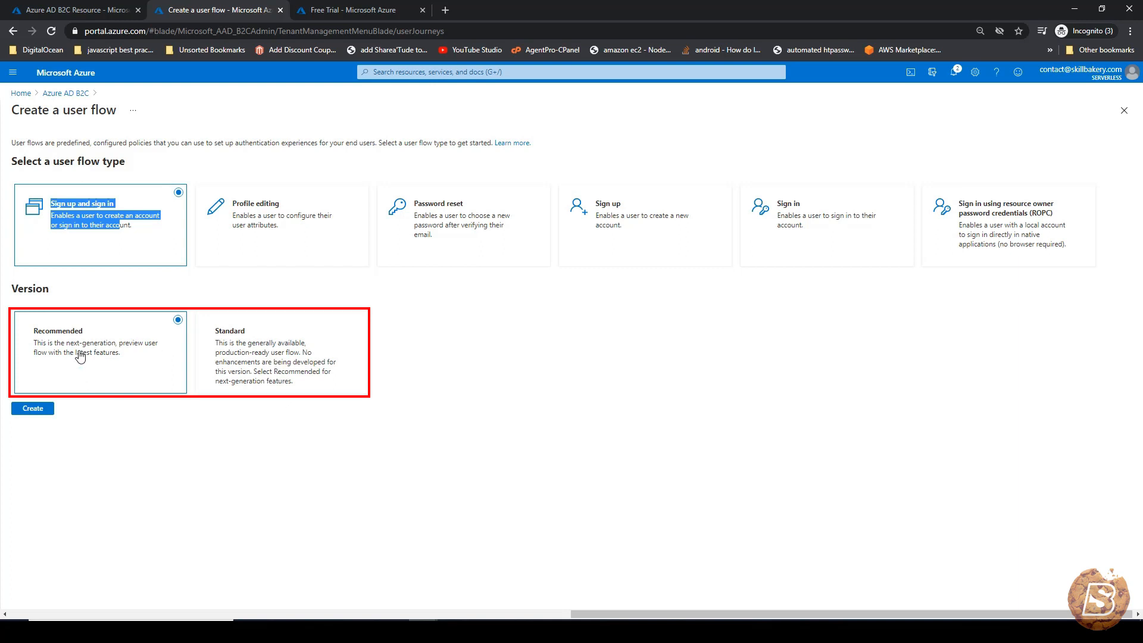
pyautogui.click(258, 357)
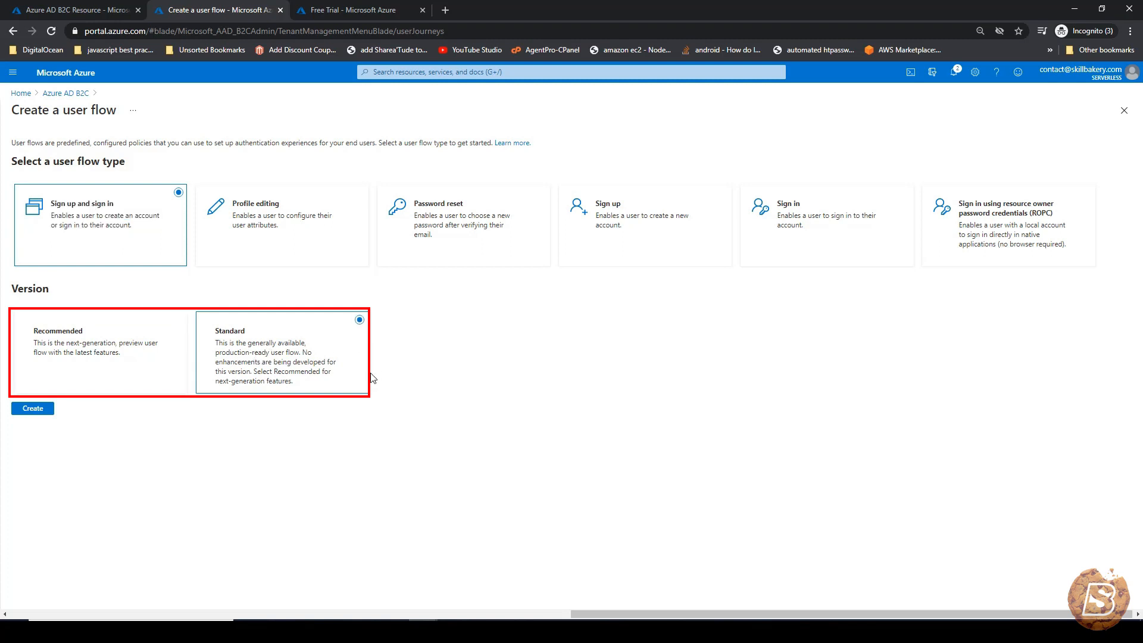
pyautogui.click(33, 409)
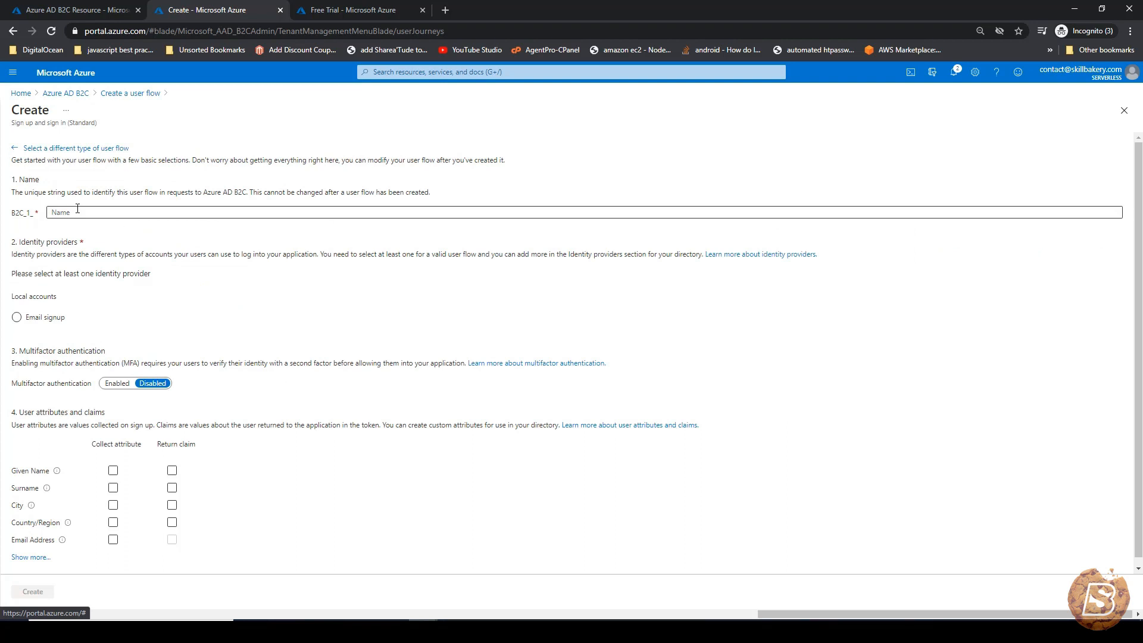
# - Create the RegisterNLogin sign-up/sign-in flow with Email signup, MFA disabled, and Email Address collected
pyautogui.click(65, 213)
pyautogui.write('RegisterNLogin')
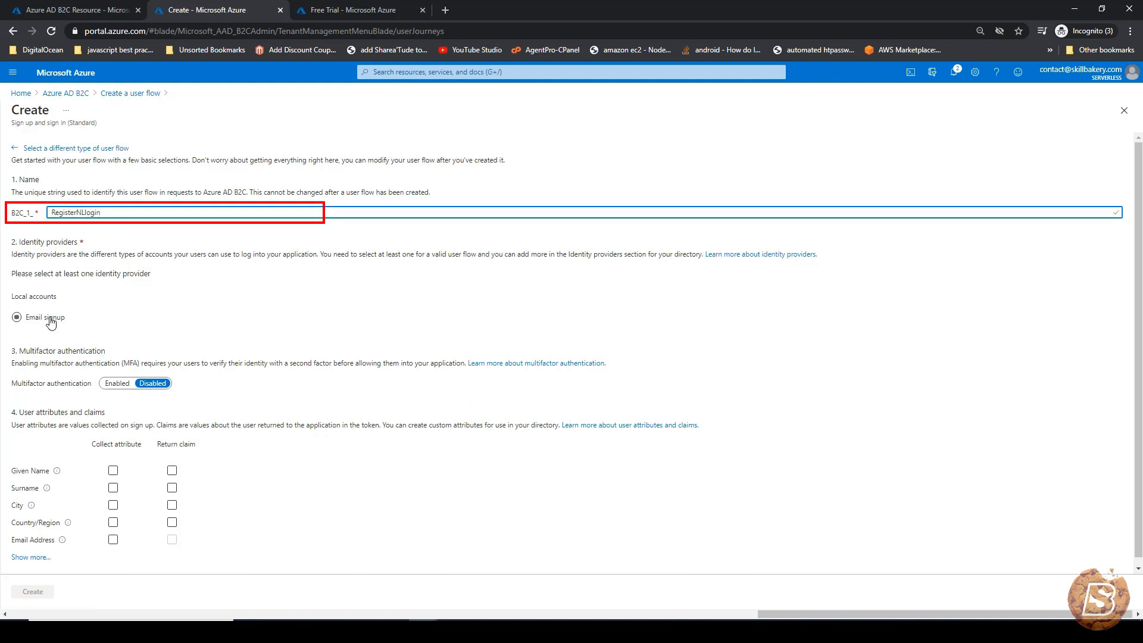
pyautogui.click(48, 316)
pyautogui.scroll(-1, 331, 308)
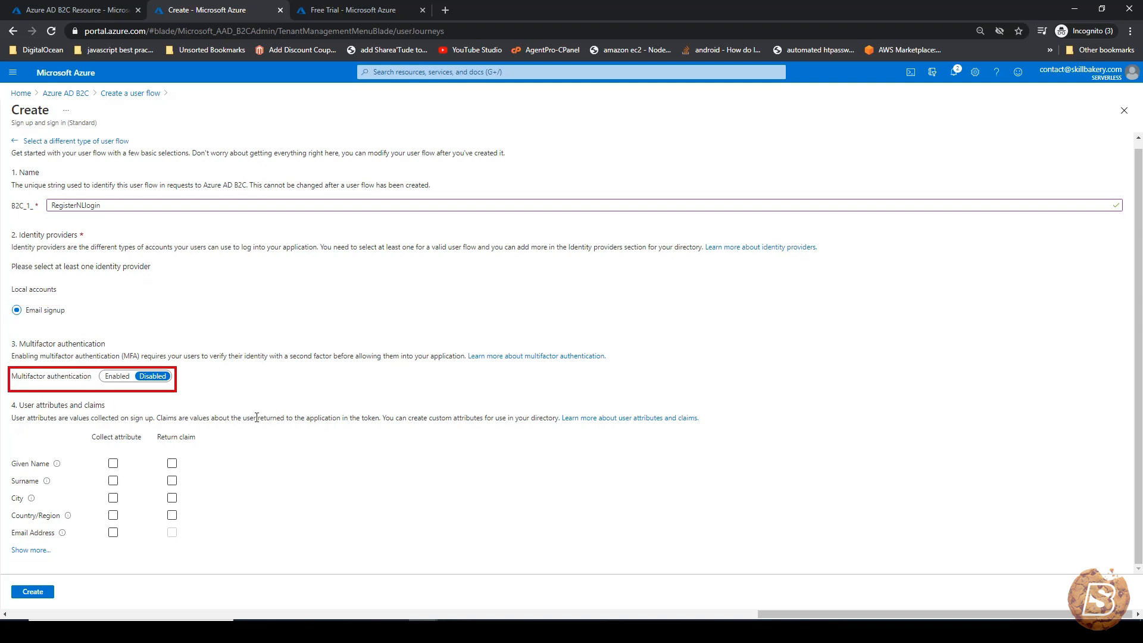
pyautogui.click(114, 535)
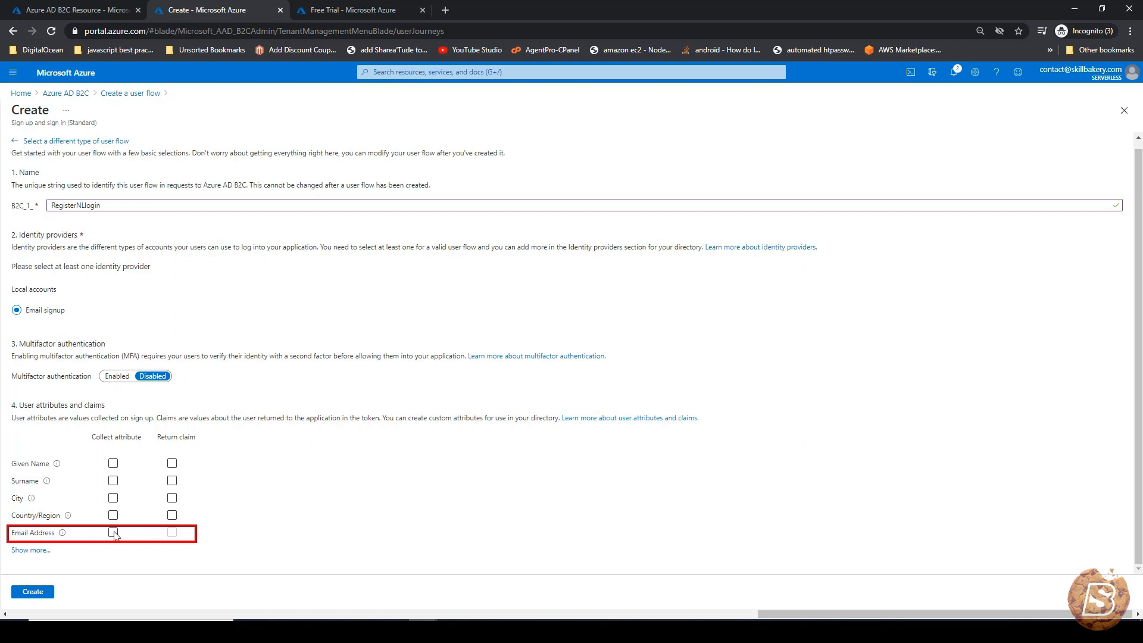
pyautogui.click(113, 533)
pyautogui.click(43, 594)
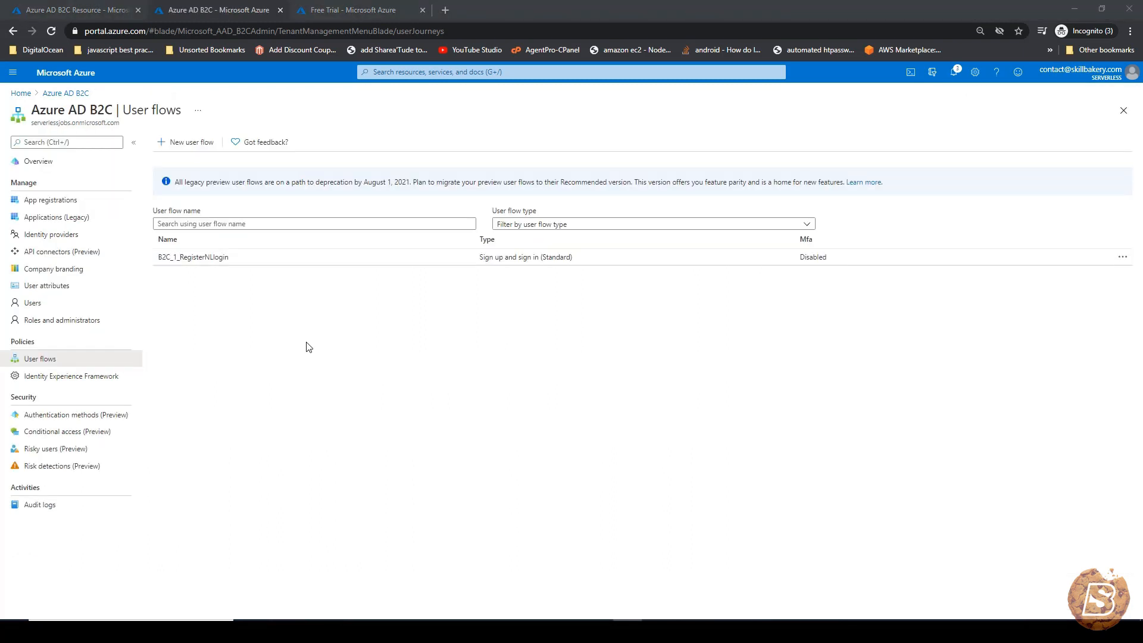
# - Open B2C_1_RegisterNLogin and review its Properties, then its Identity providers showing Email signup
pyautogui.click(197, 259)
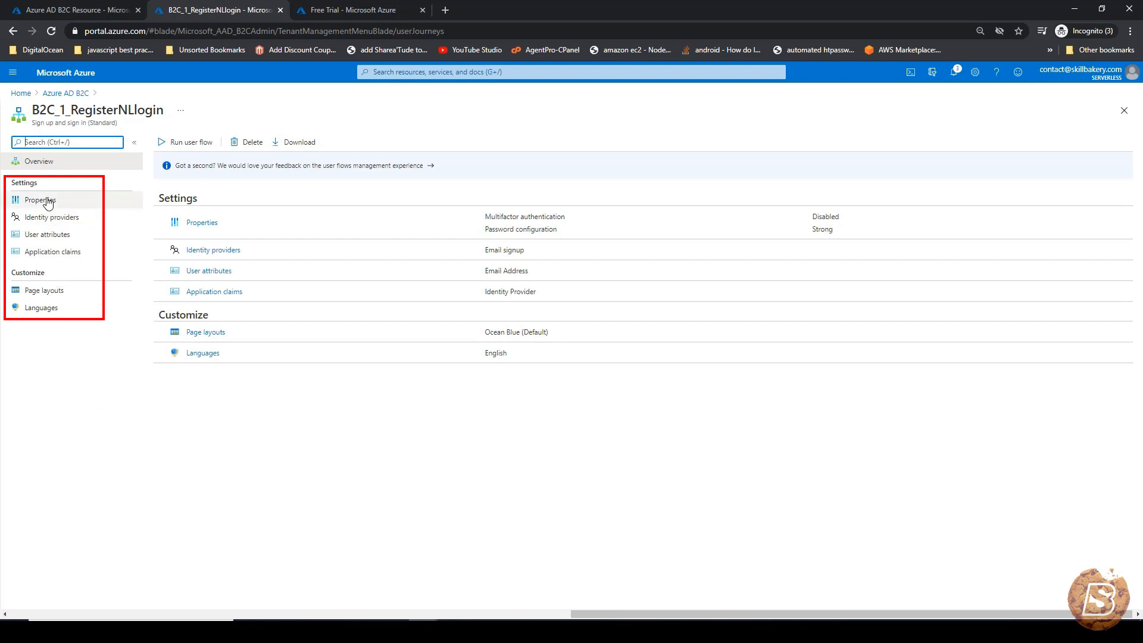
pyautogui.click(40, 200)
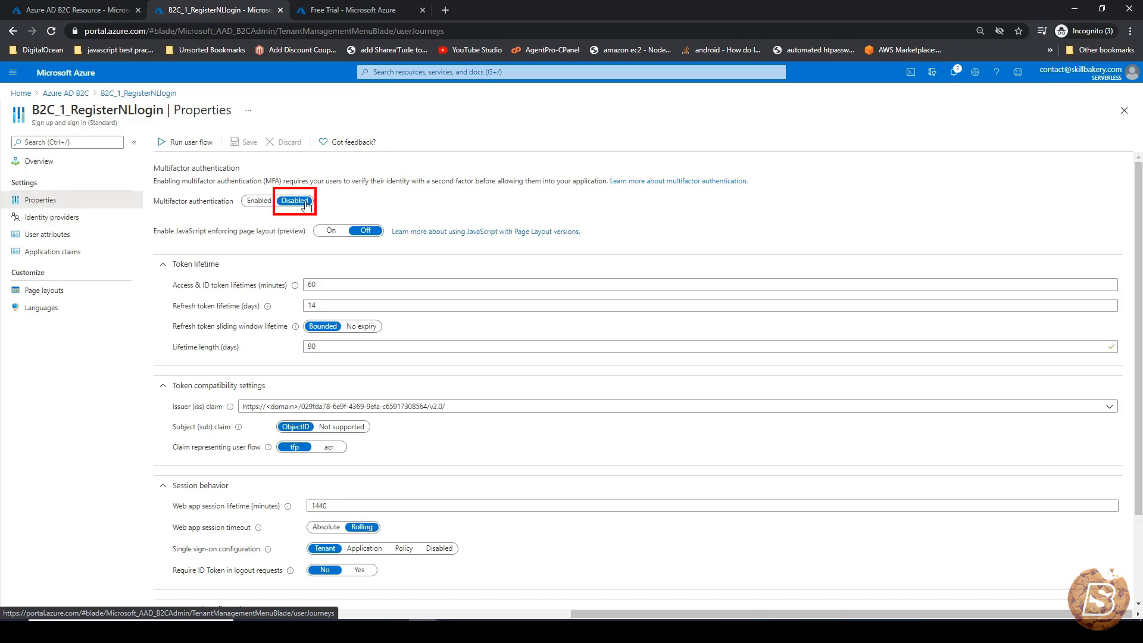
pyautogui.scroll(-2, 301, 217)
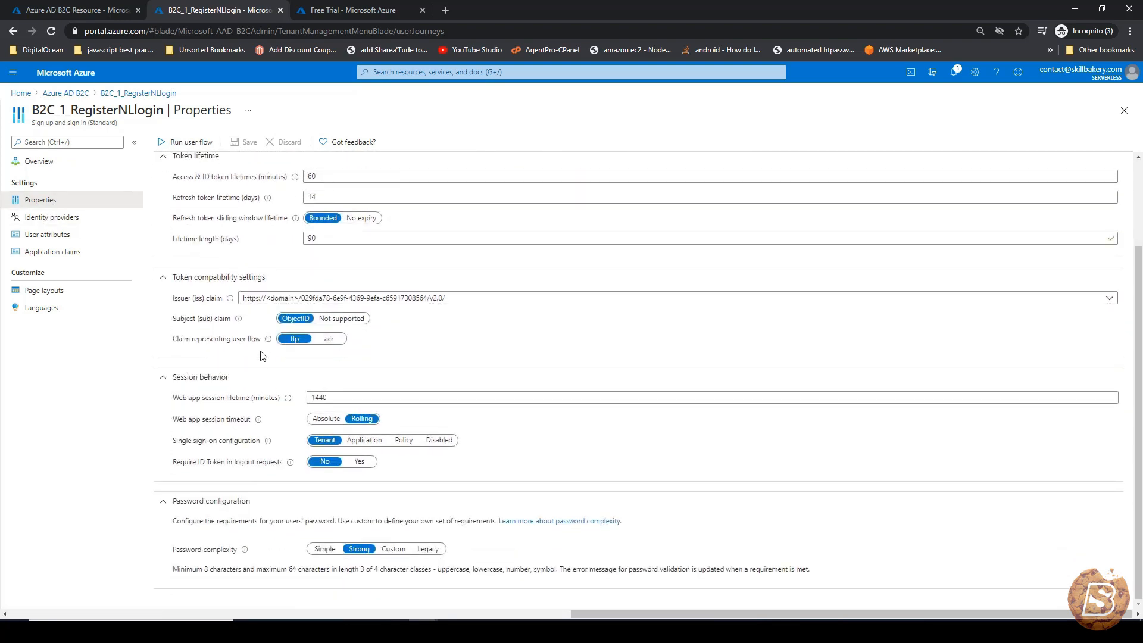
pyautogui.scroll(2, 253, 387)
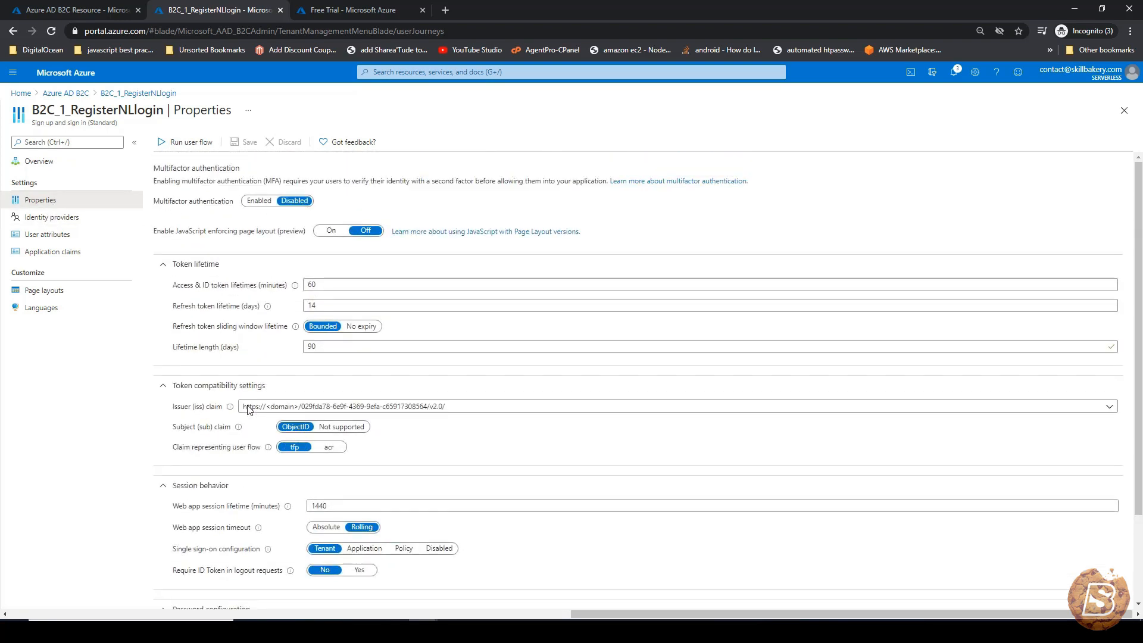
pyautogui.click(48, 222)
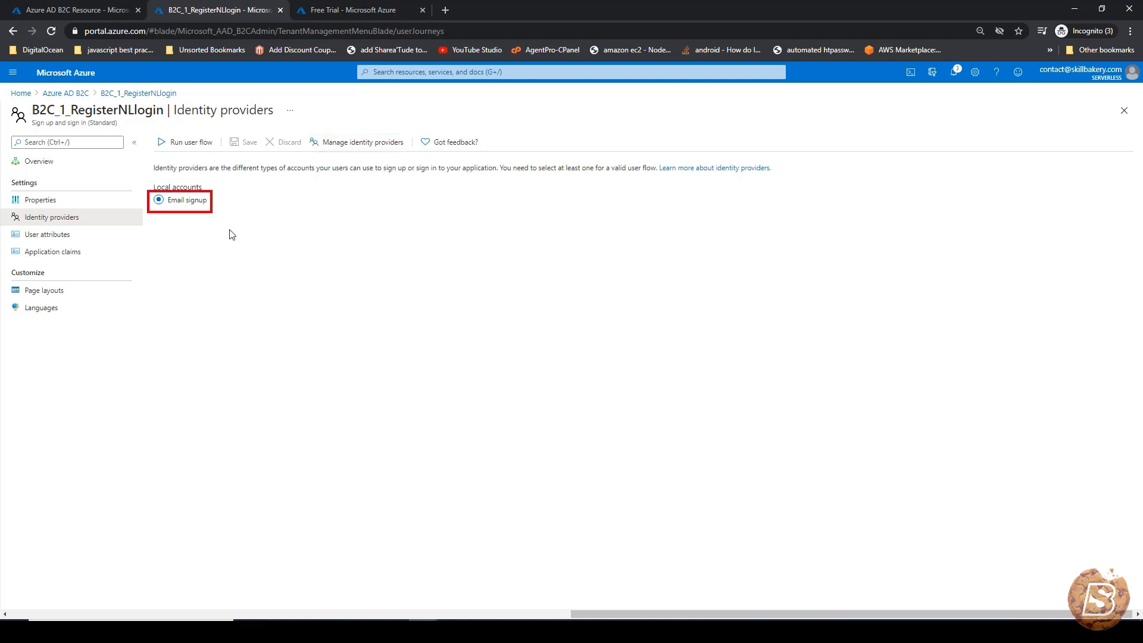
# - Check the flow's user attributes, then tick Email Addresses under Application claims
pyautogui.click(73, 237)
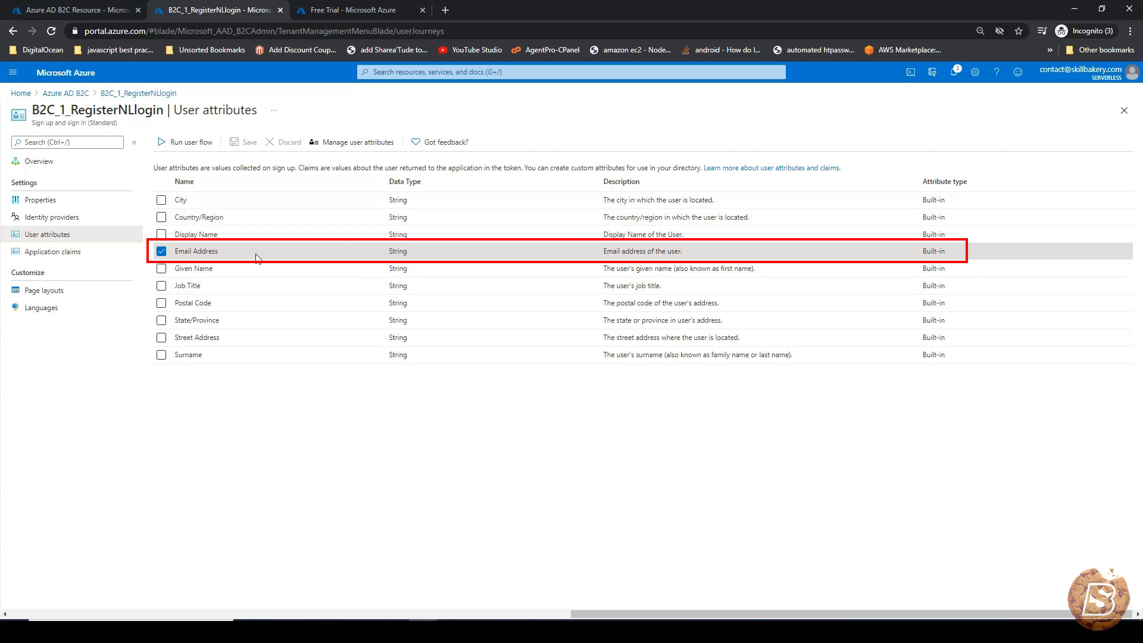
pyautogui.click(50, 252)
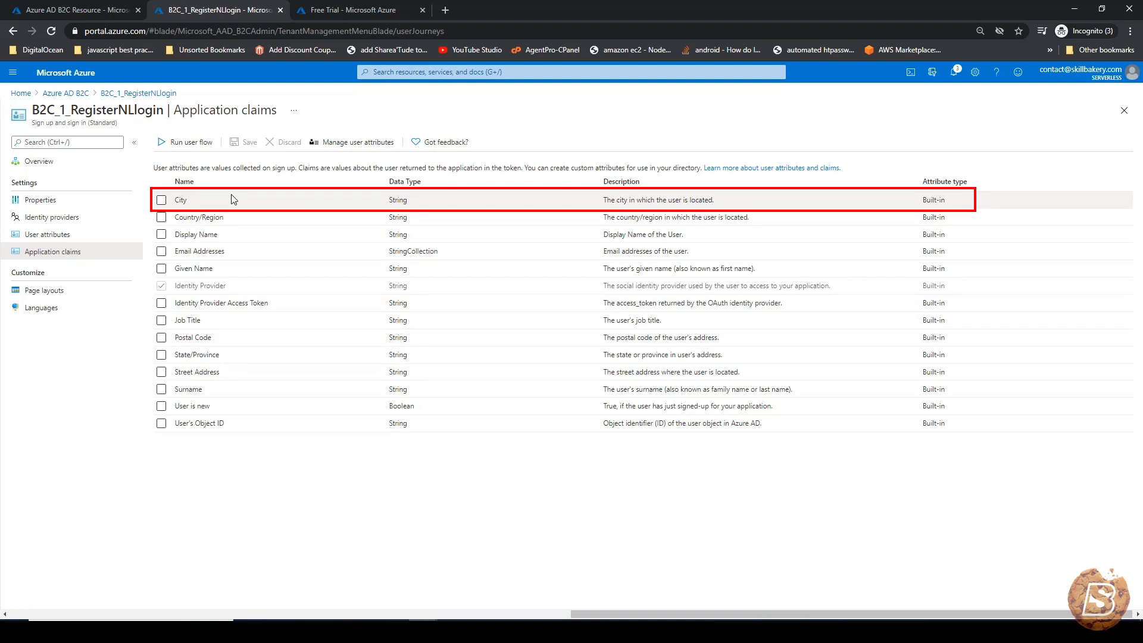
pyautogui.click(161, 252)
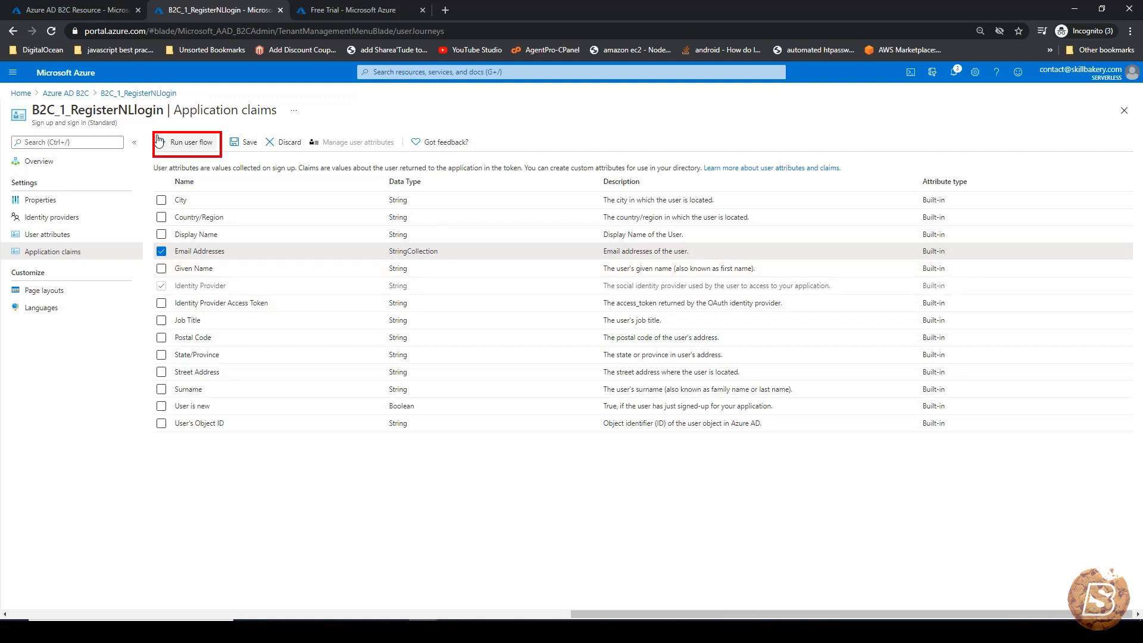
pyautogui.click(189, 148)
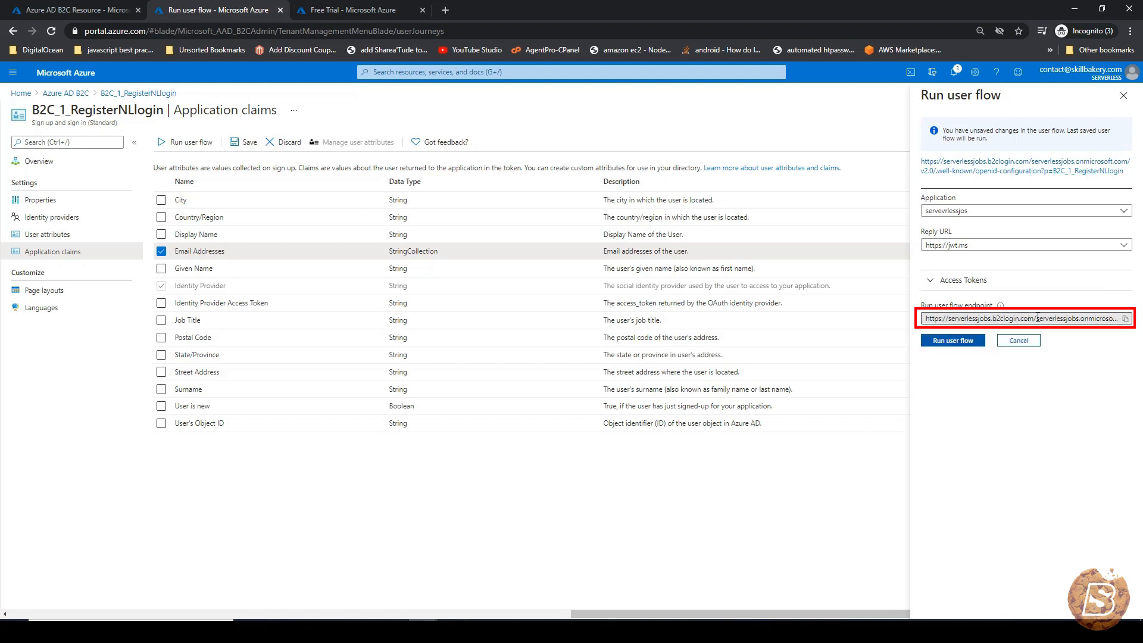
pyautogui.click(949, 343)
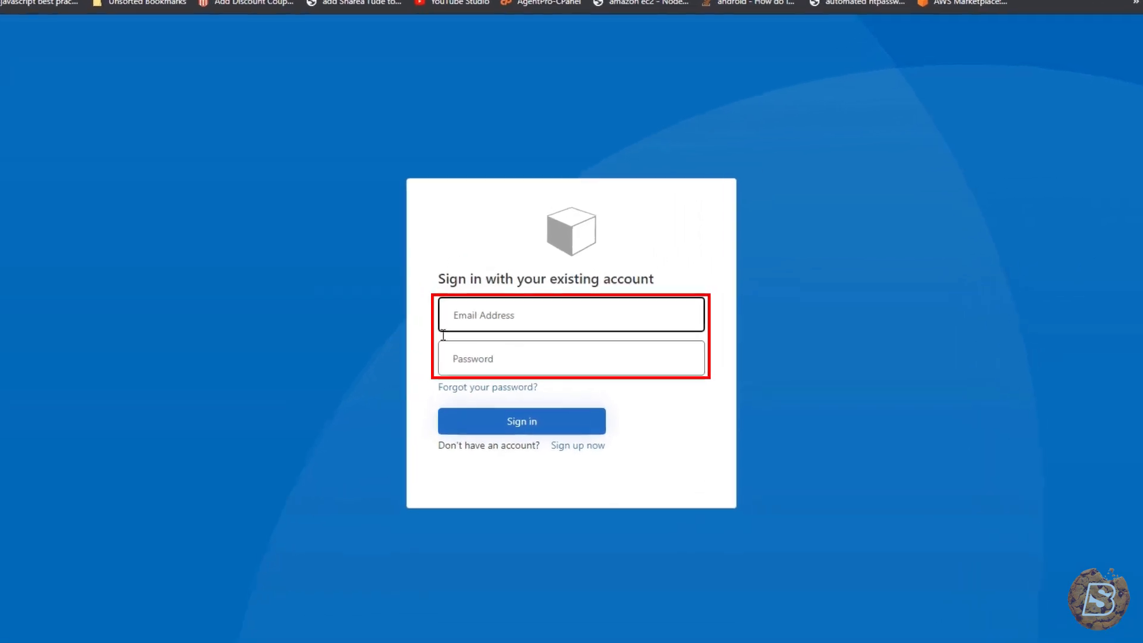
# - Start a new account and verify the sign-up e-mail address with an e-mailed verification code
pyautogui.click(586, 451)
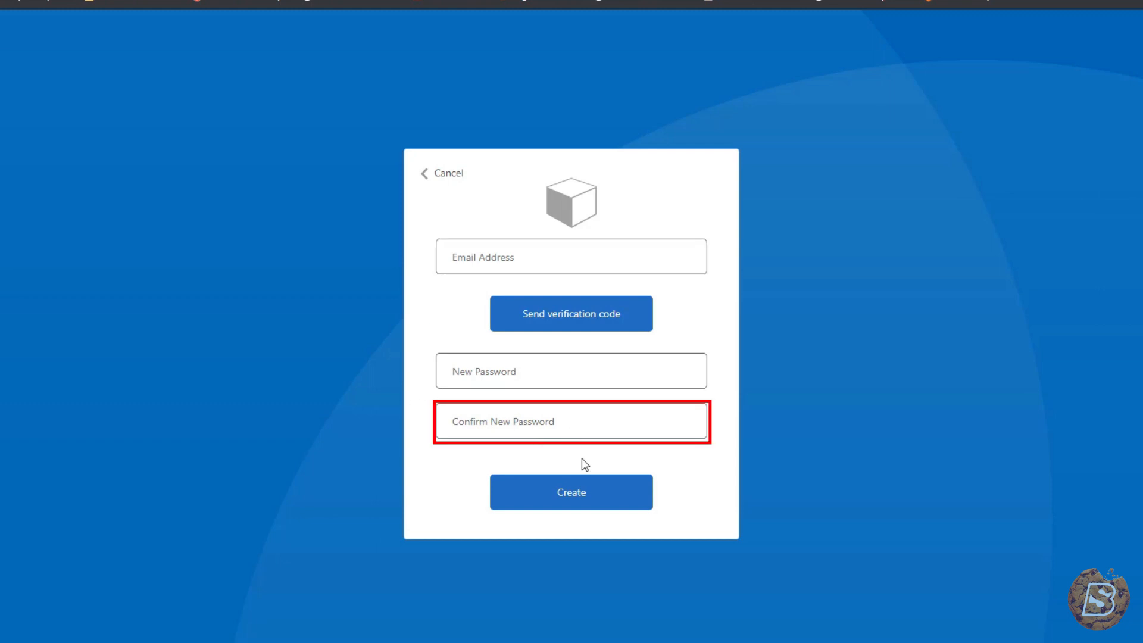
pyautogui.click(539, 258)
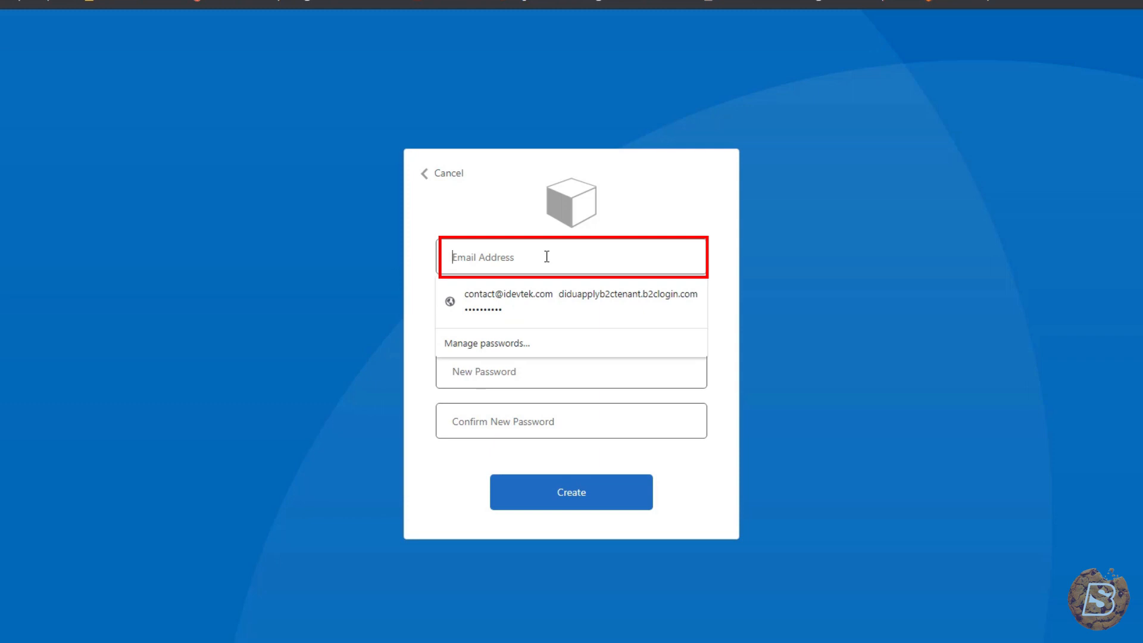
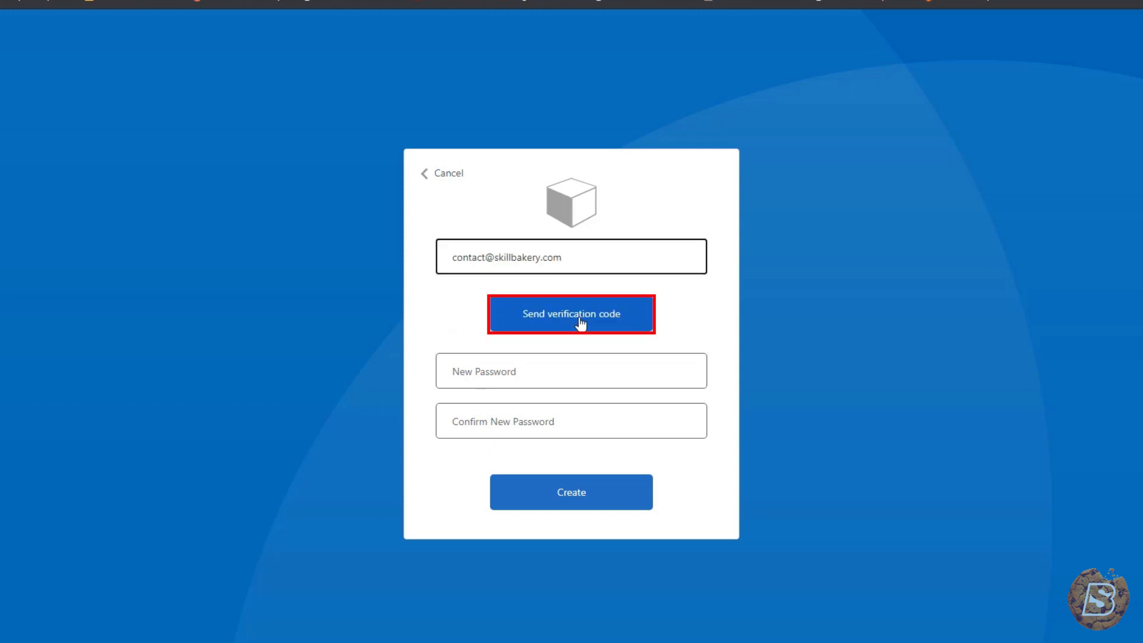
pyautogui.click(580, 323)
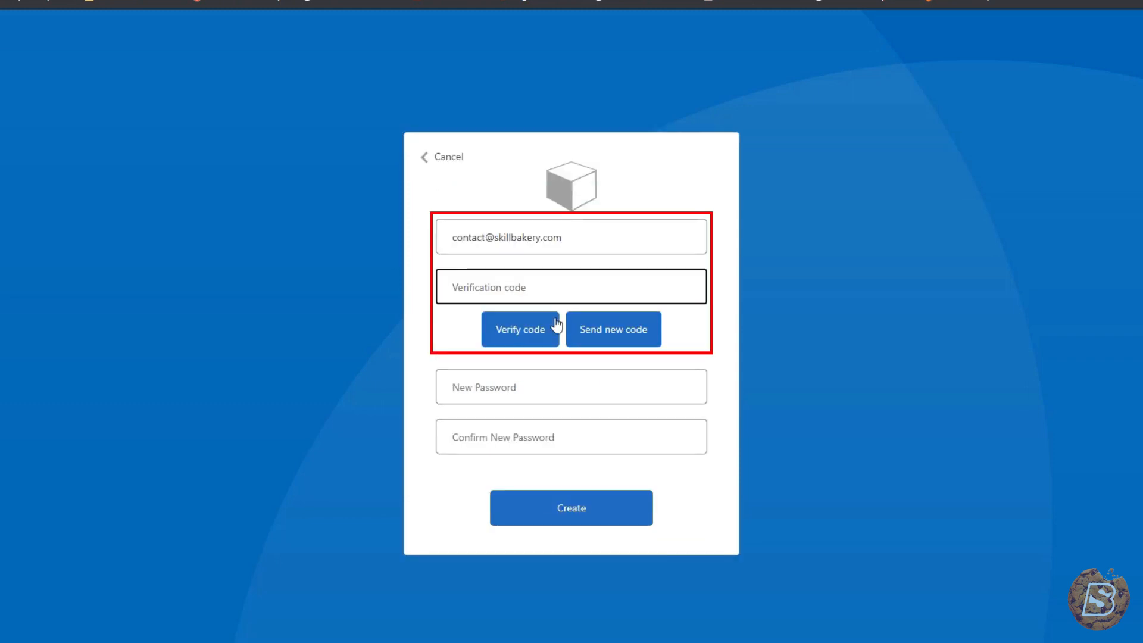
pyautogui.hotkey('ctrl', 'v')
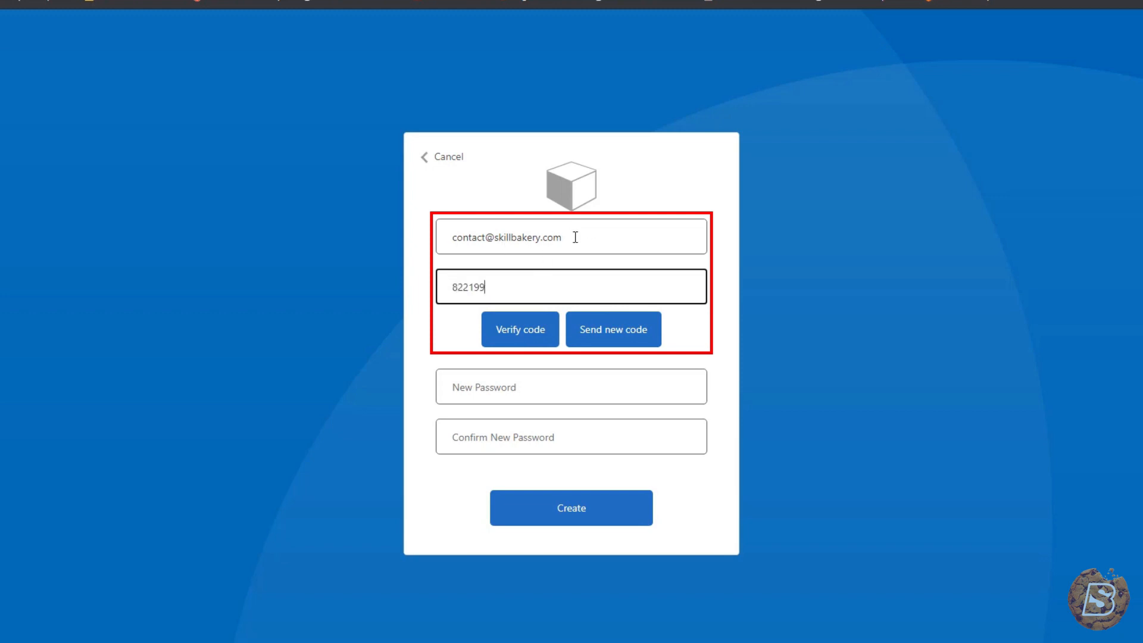
pyautogui.click(514, 340)
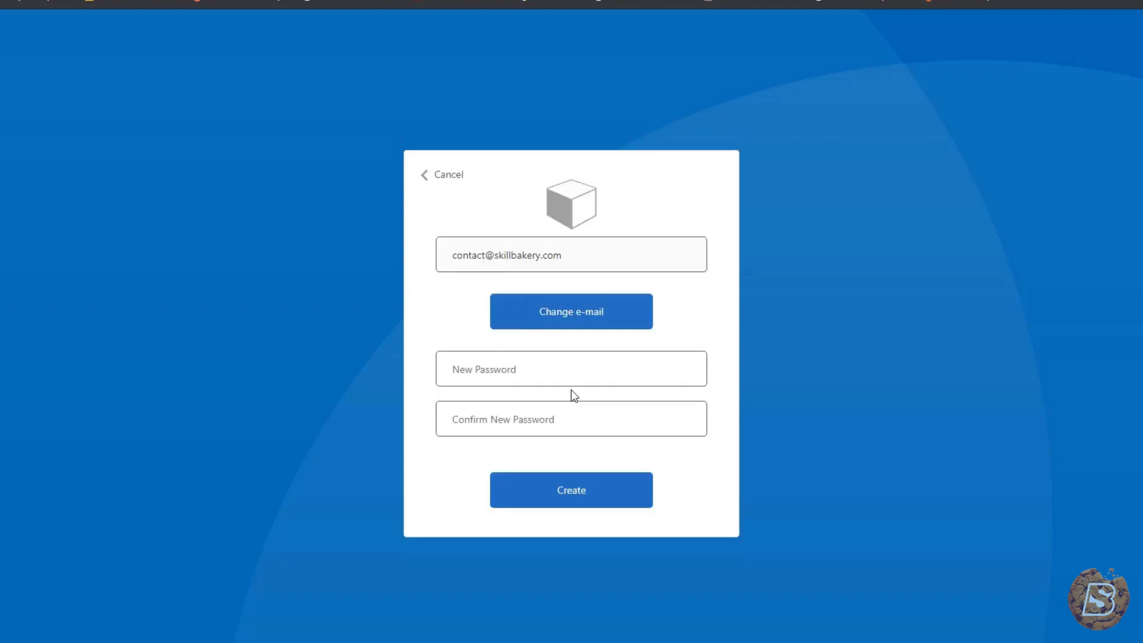
# - Fill in both password fields with the saved password and create the account
pyautogui.click(583, 377)
pyautogui.click(571, 412)
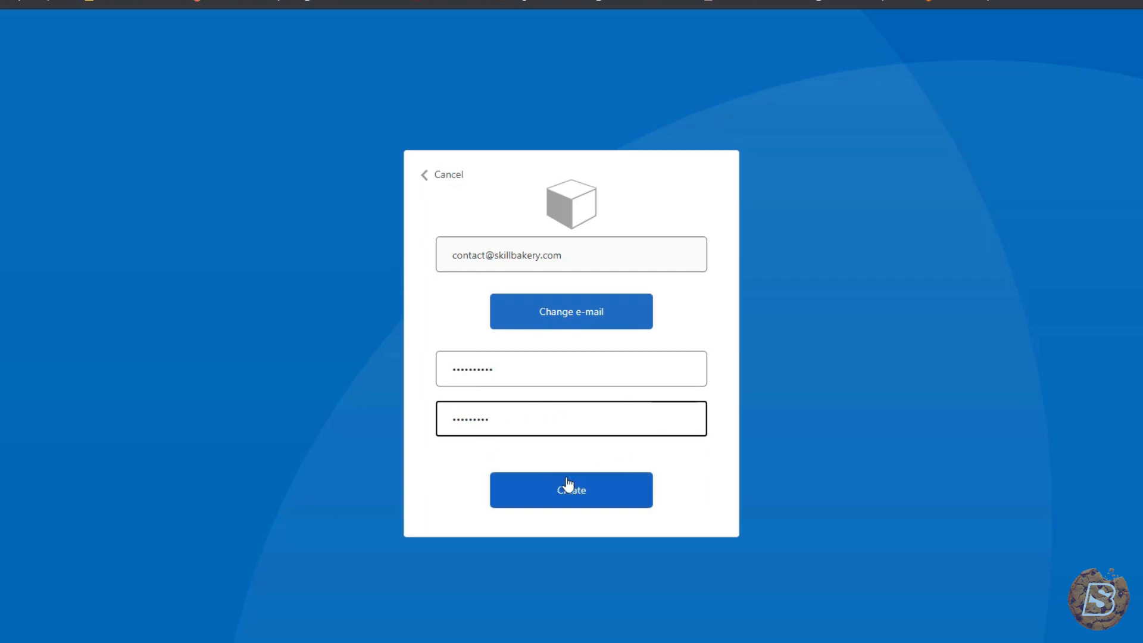
pyautogui.click(588, 504)
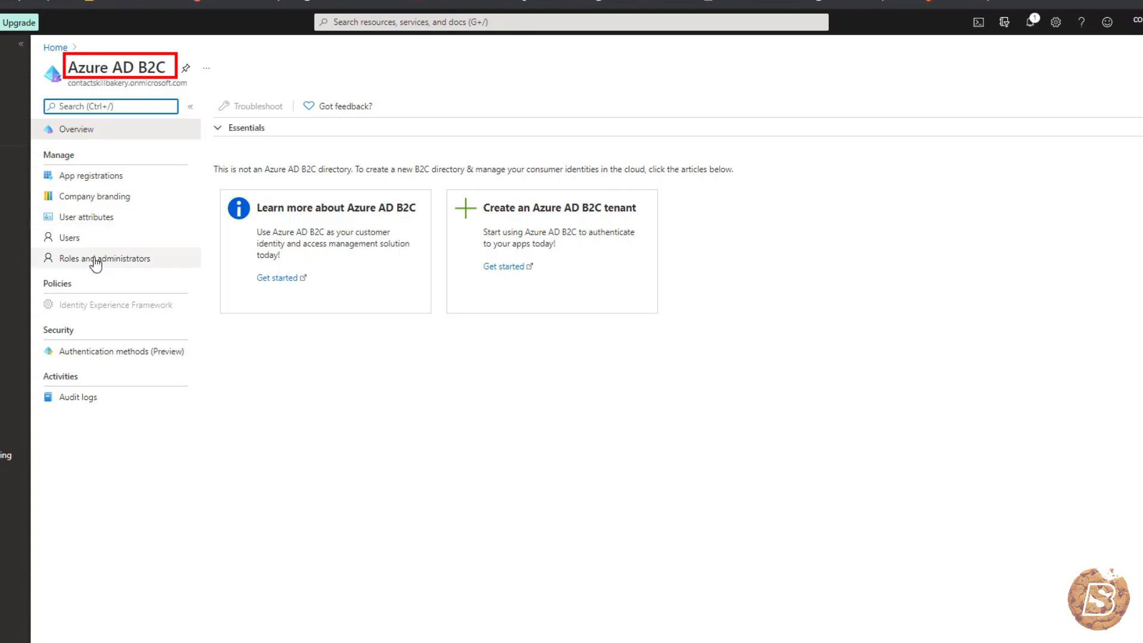
# - View the Azure AD B2C Users list, then return to the jwt.ms token tab
pyautogui.click(68, 240)
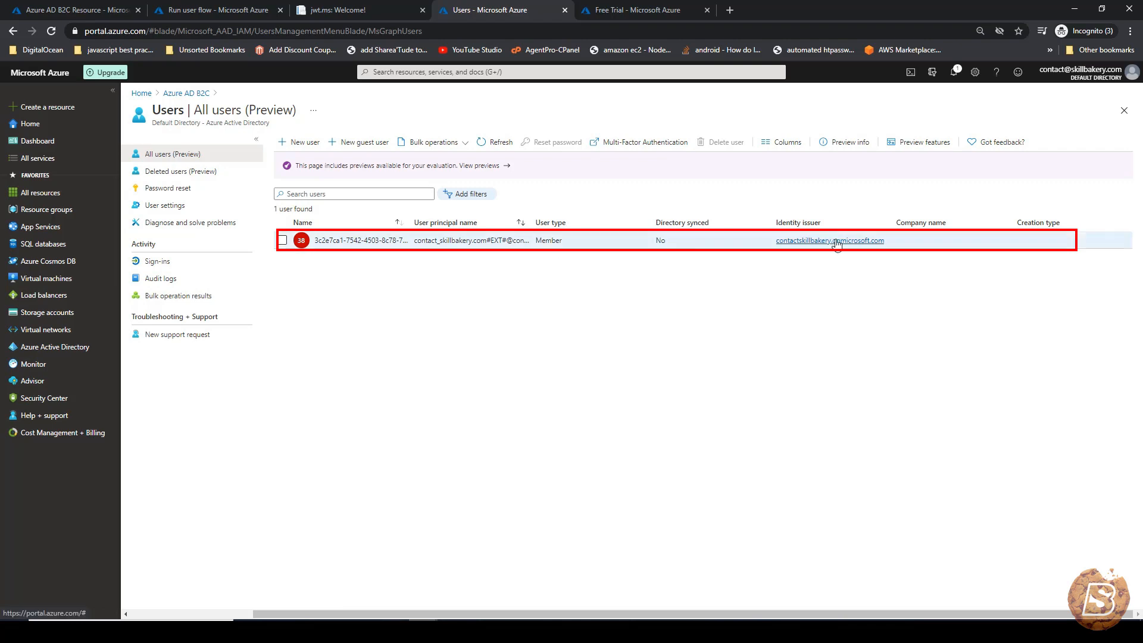
pyautogui.click(336, 10)
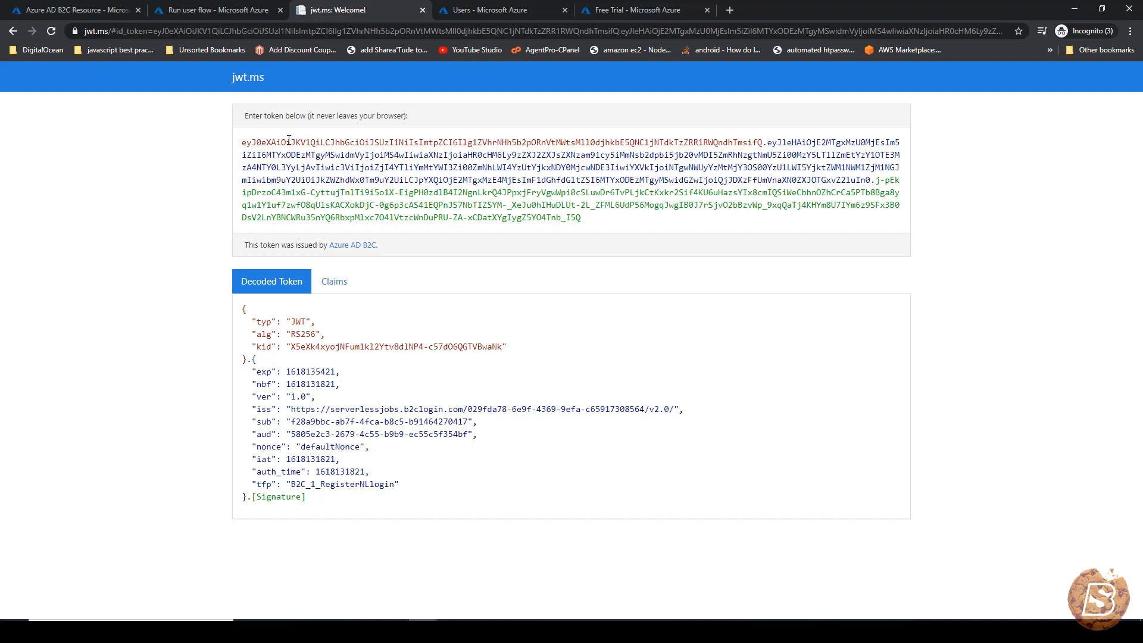
# - Select the encoded token and the #id_token part of the page address
pyautogui.moveTo(594, 218); pyautogui.dragTo(229, 145)
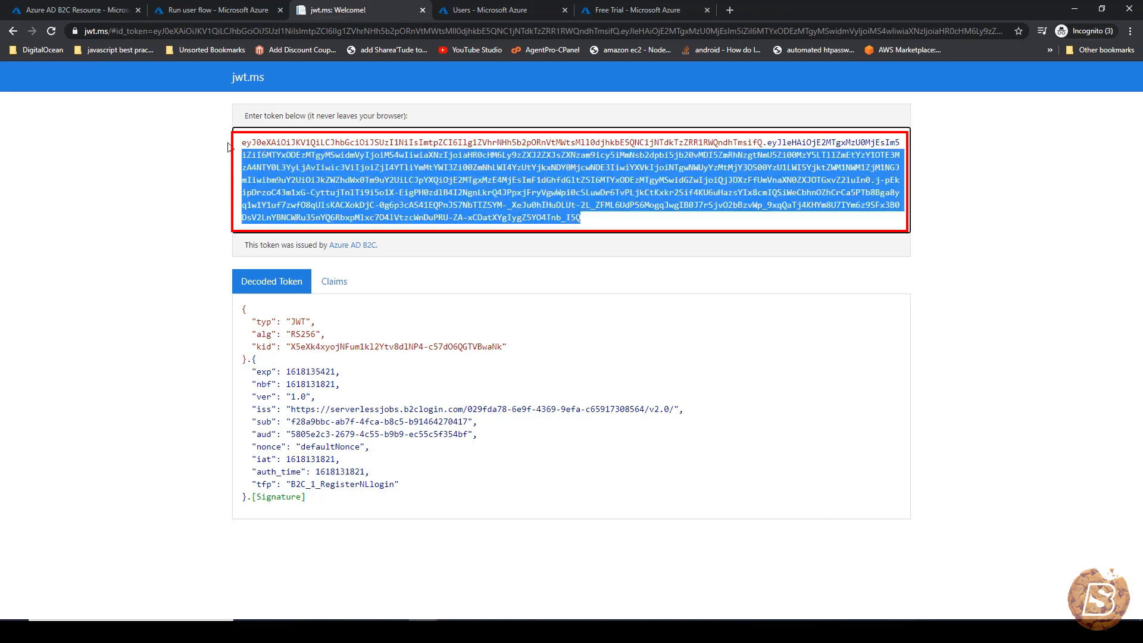
pyautogui.click(119, 32)
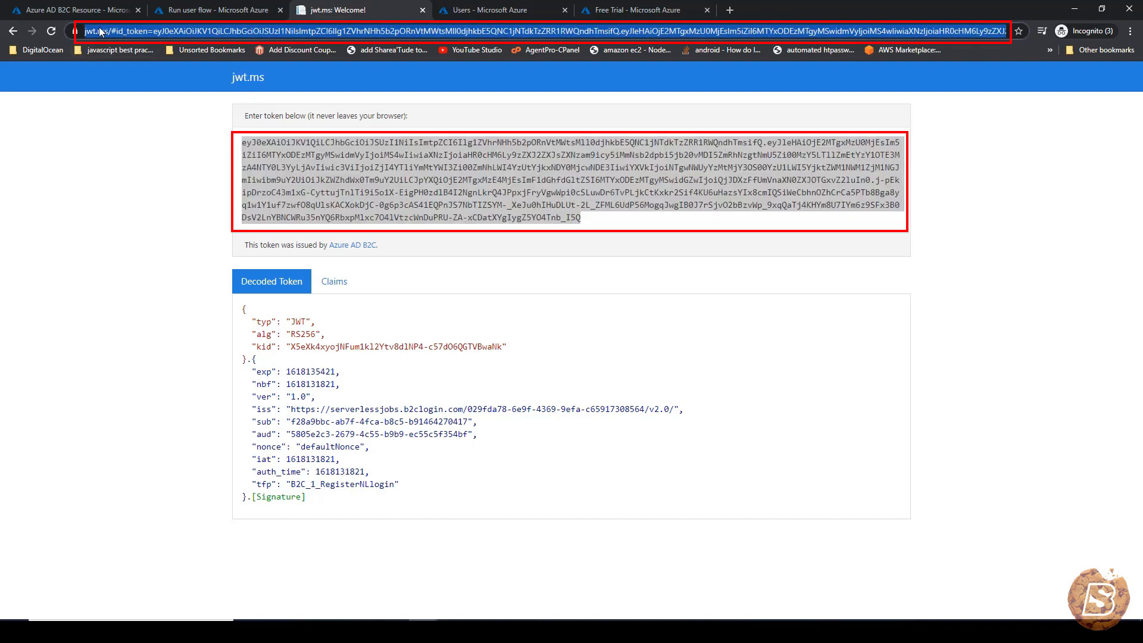
pyautogui.click(137, 34)
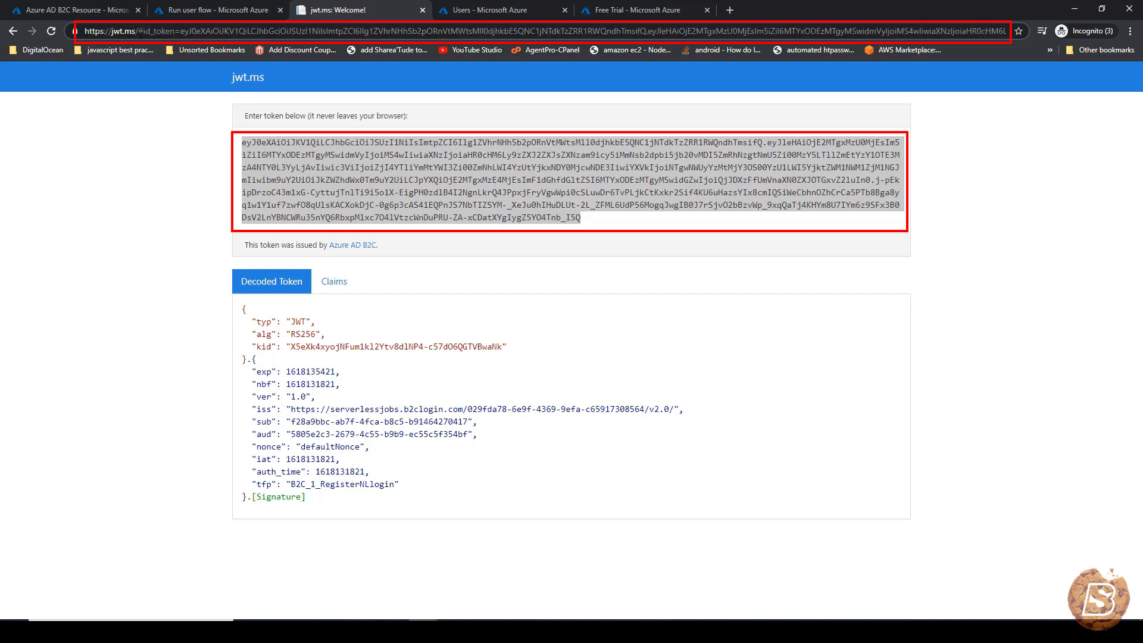
pyautogui.moveTo(140, 33); pyautogui.dragTo(170, 31)
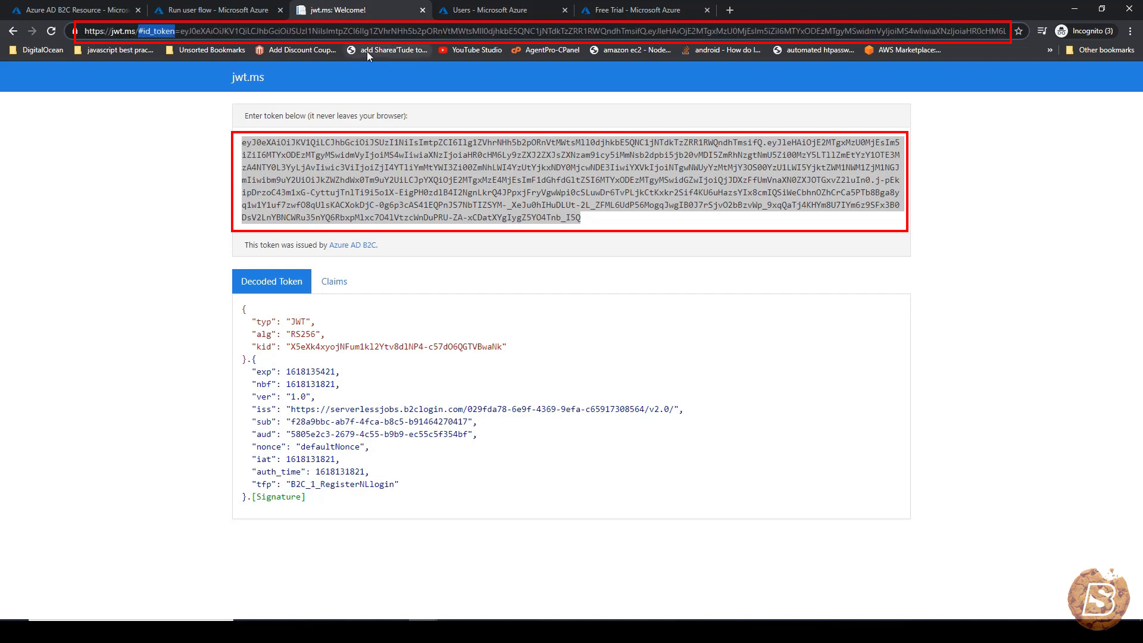
pyautogui.click(590, 217)
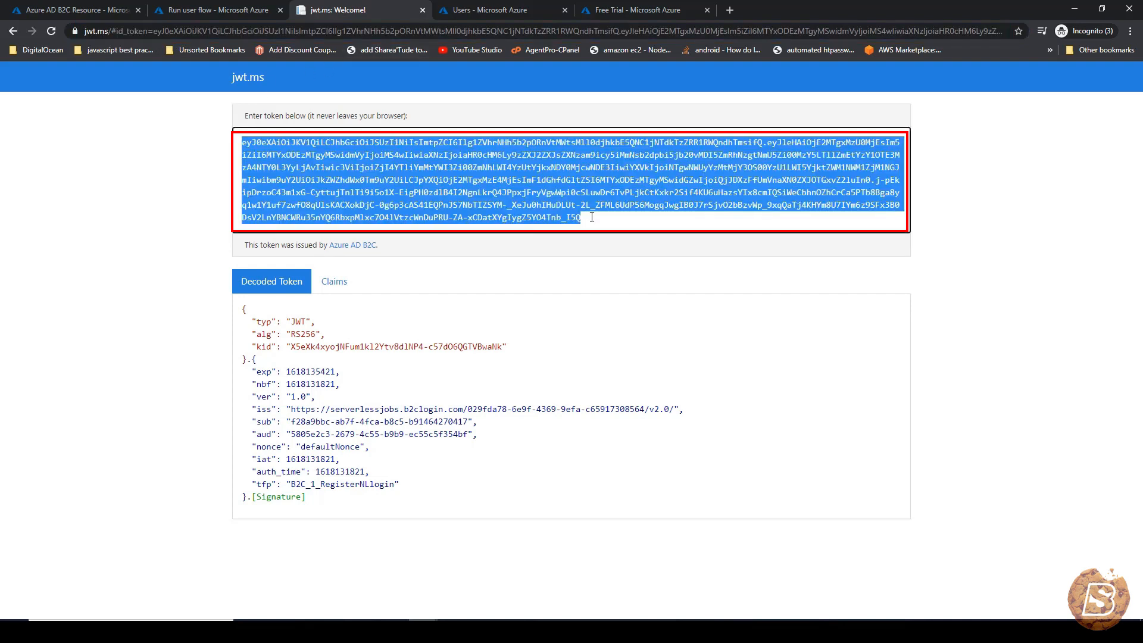
pyautogui.click(959, 299)
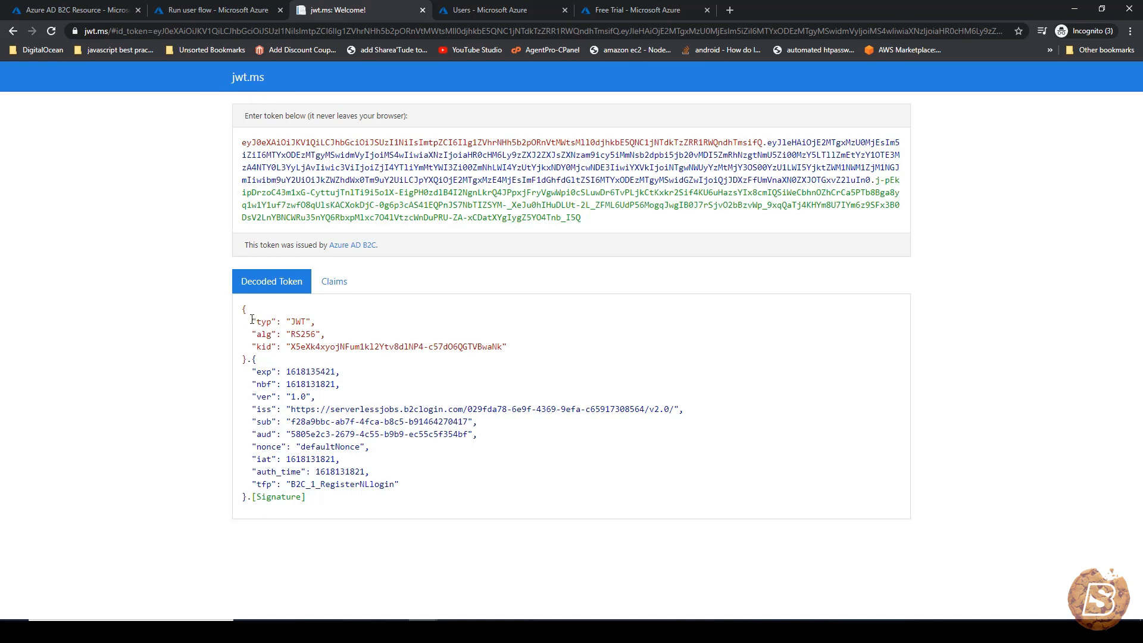
# - Highlight the decoded header (typ, alg, kid) and payload claims from exp to tfp
pyautogui.moveTo(252, 321); pyautogui.dragTo(520, 355)
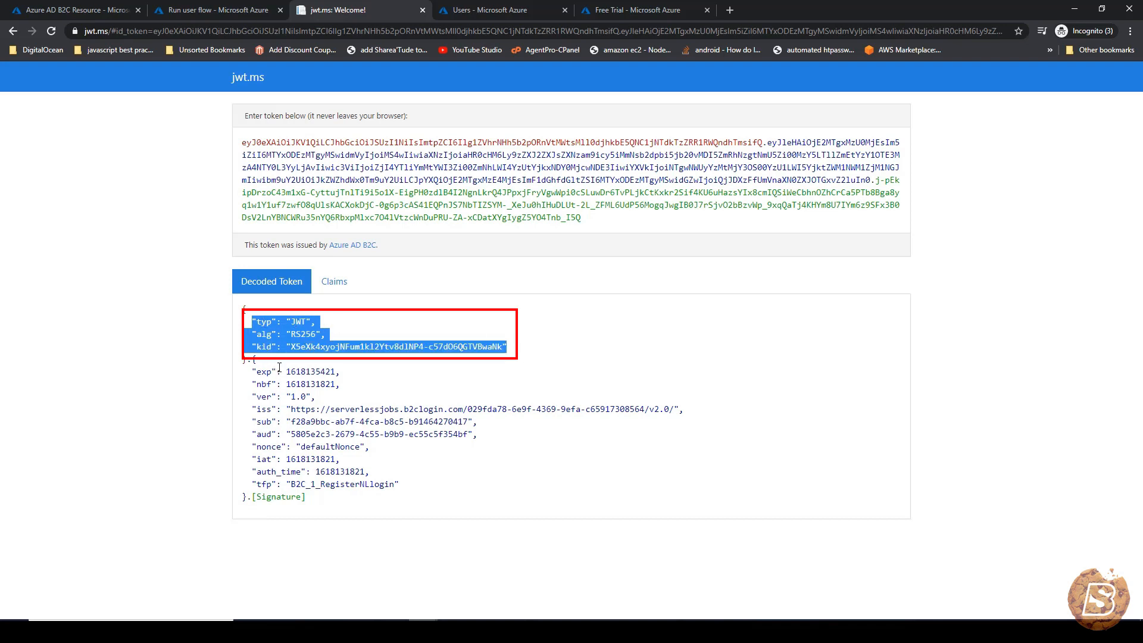
pyautogui.click(238, 374)
pyautogui.moveTo(250, 373); pyautogui.dragTo(409, 487)
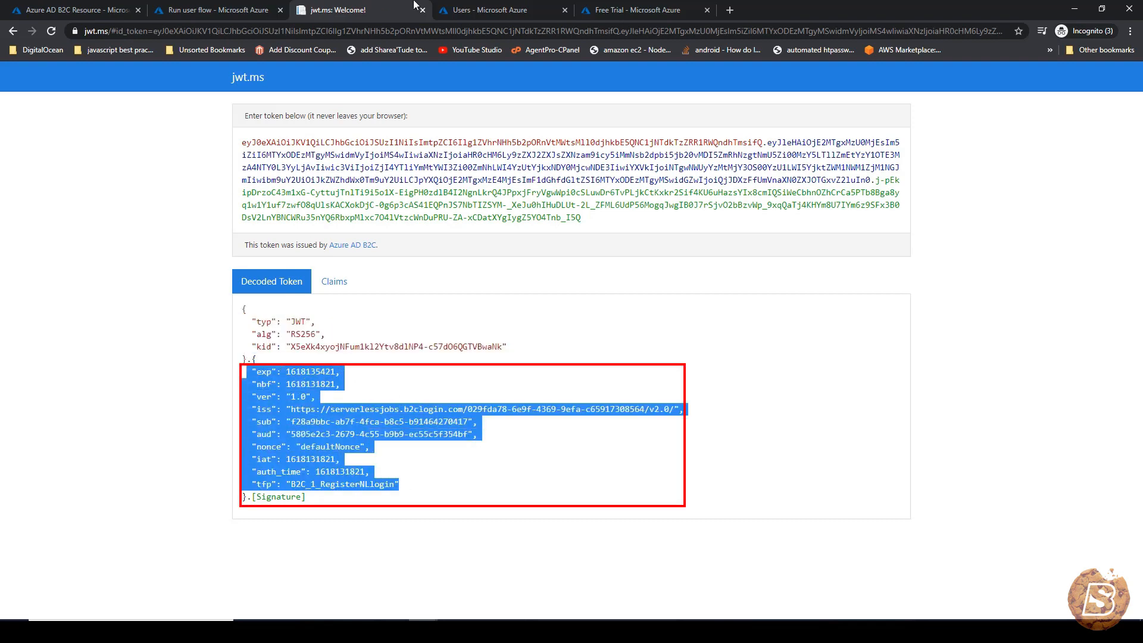
pyautogui.click(265, 7)
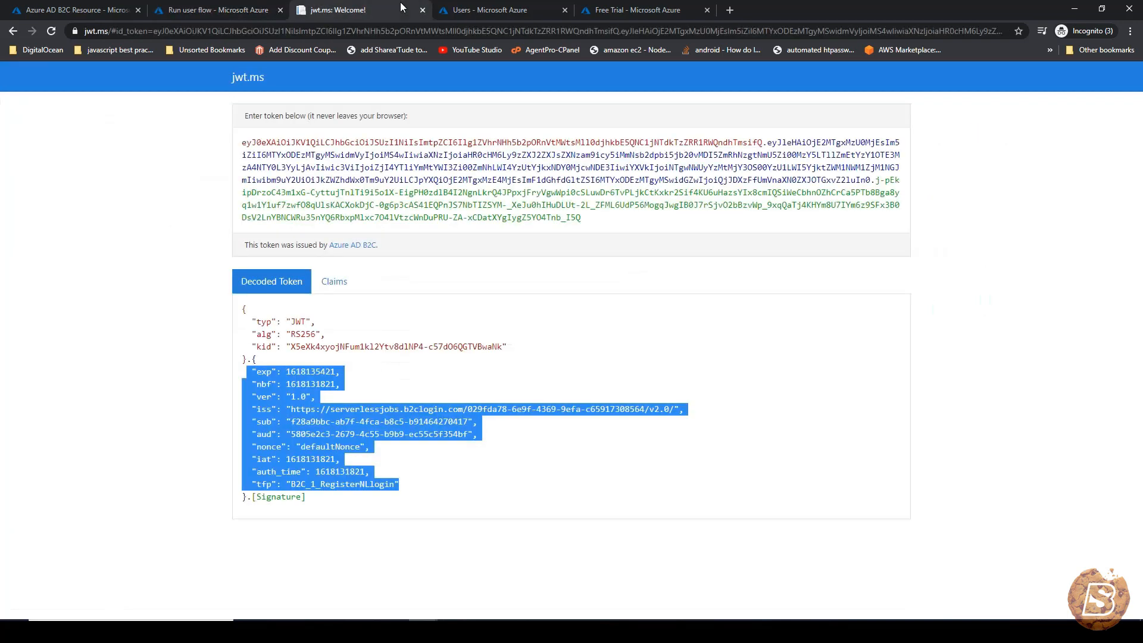
pyautogui.click(278, 467)
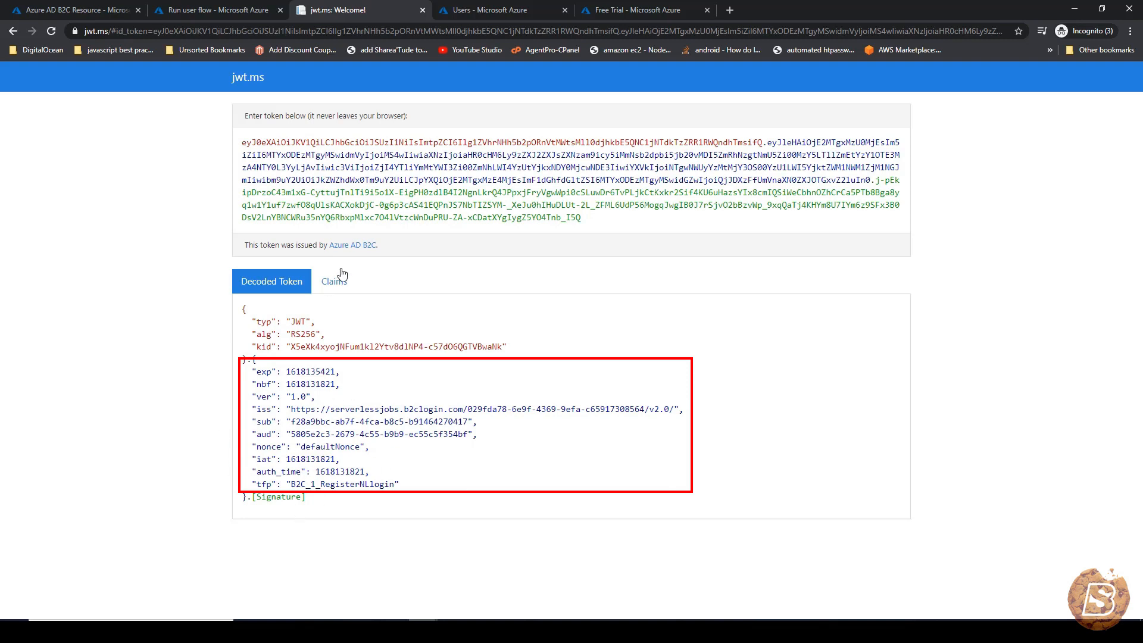
# - Read the per-claim explanations on the Claims tab, then return to the Azure user flow
pyautogui.click(337, 286)
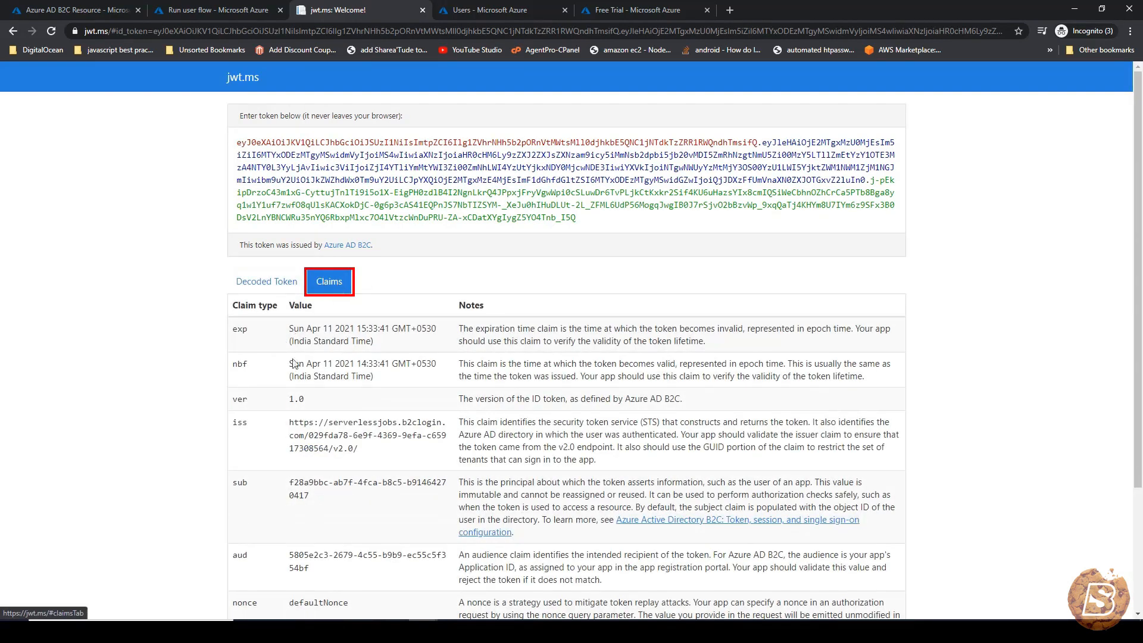
pyautogui.scroll(-2, 297, 366)
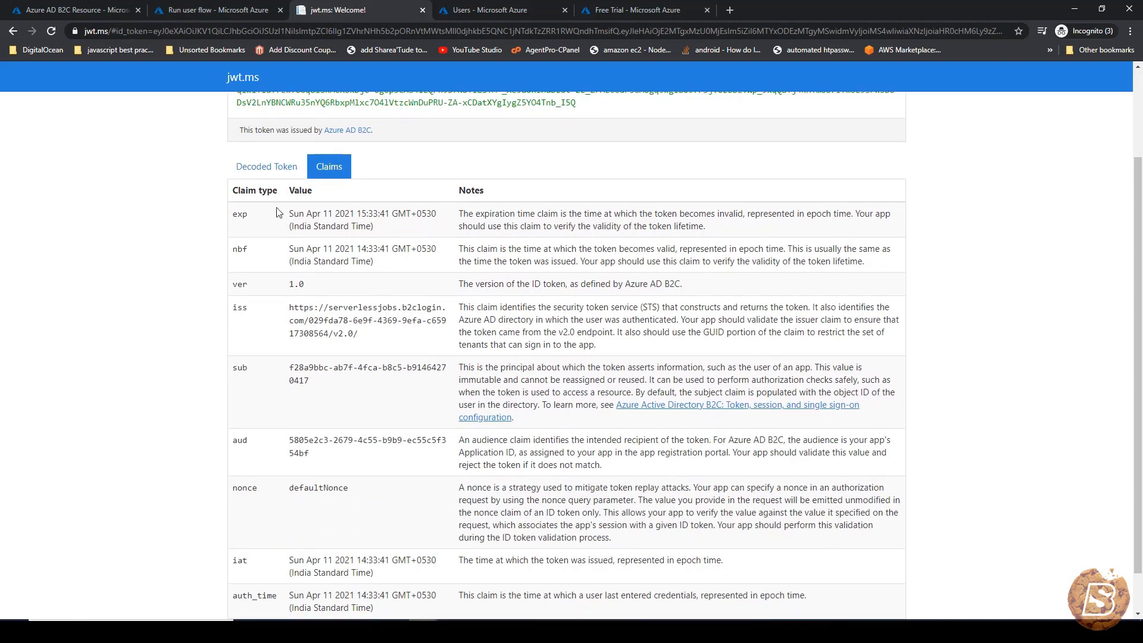
pyautogui.hotkey('ctrl', 'shift', 'Tab')
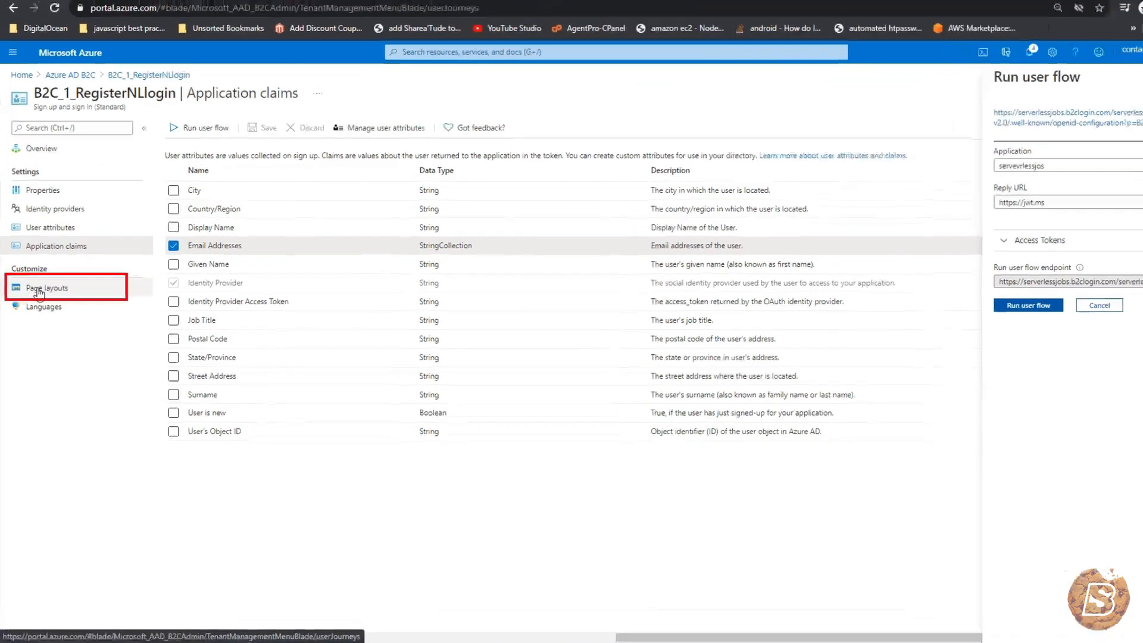
# - In Page layouts, try custom page content and the version list, then set it back to No
pyautogui.click(40, 289)
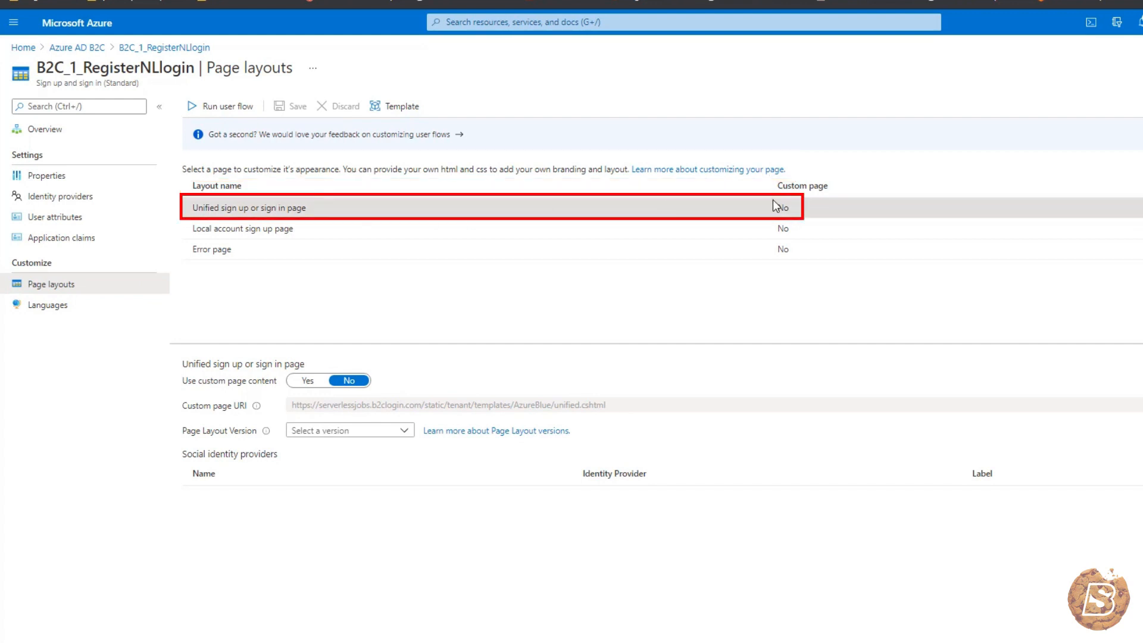
pyautogui.click(303, 382)
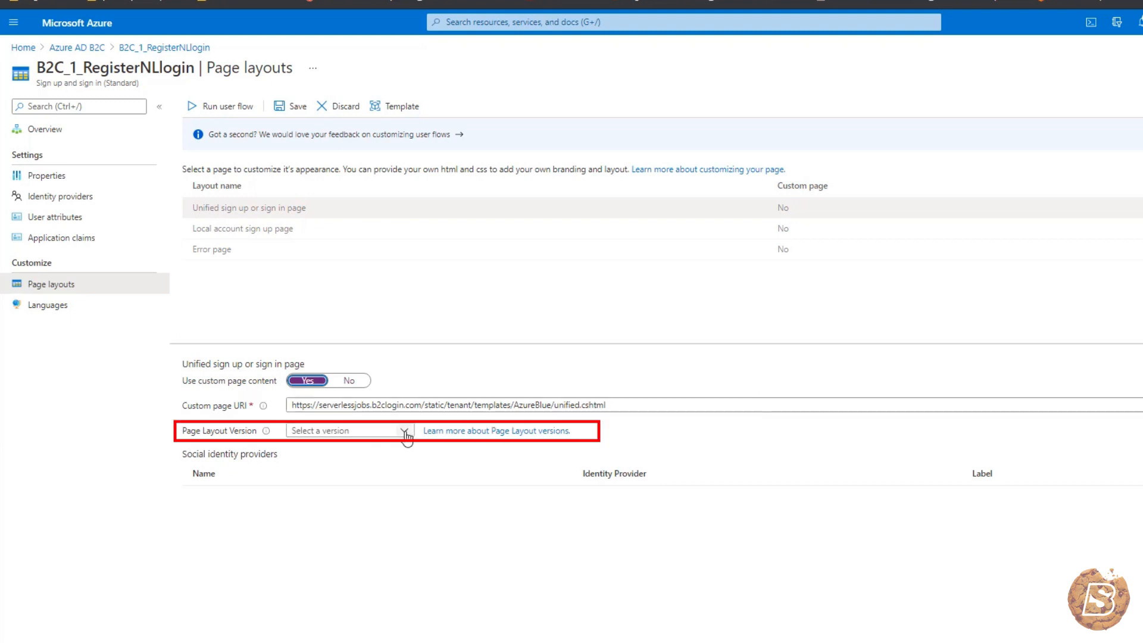
pyautogui.click(385, 436)
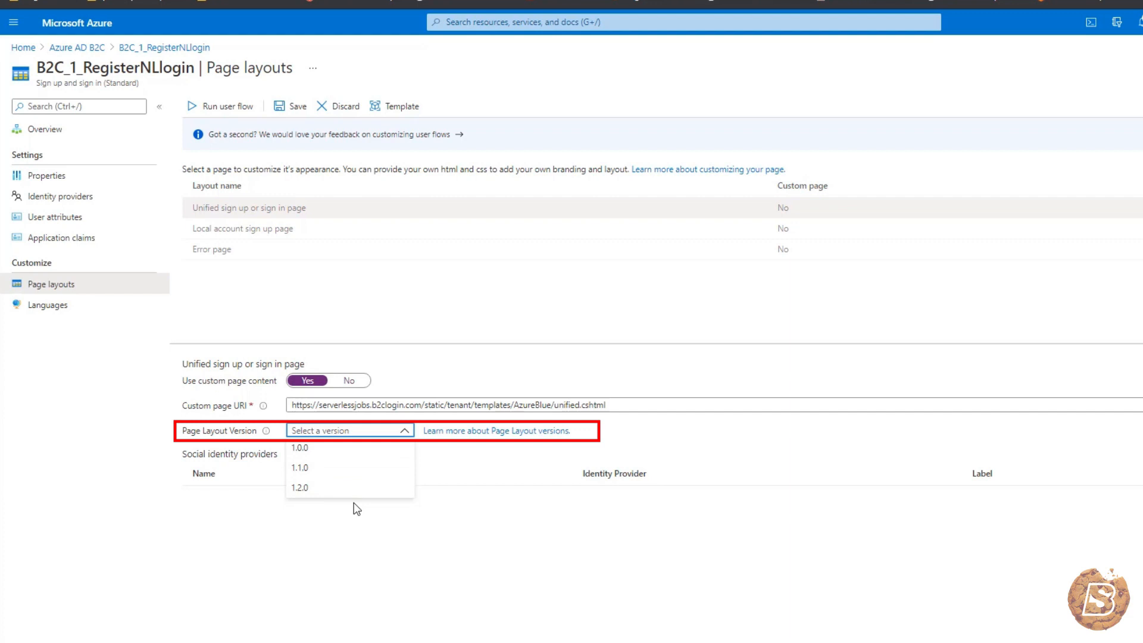
pyautogui.click(700, 421)
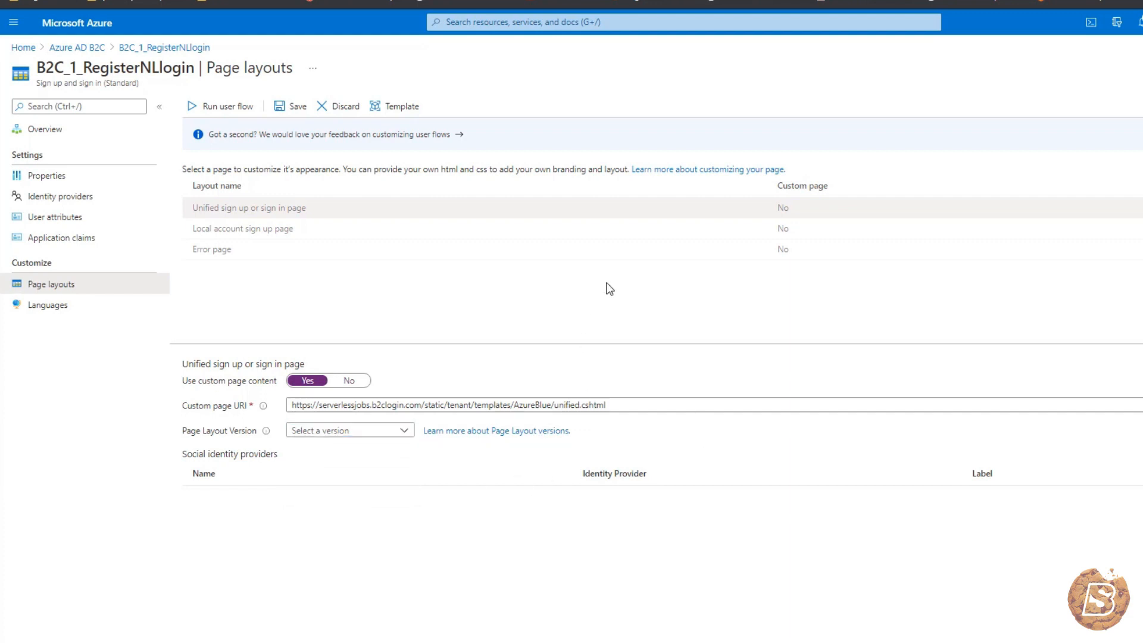
pyautogui.click(361, 390)
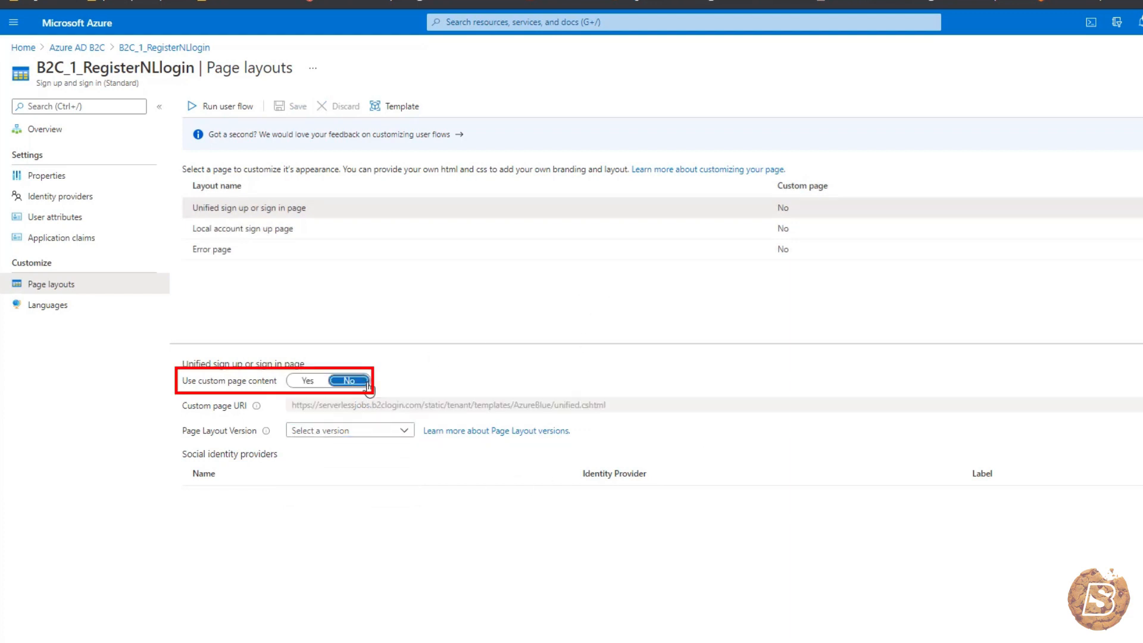